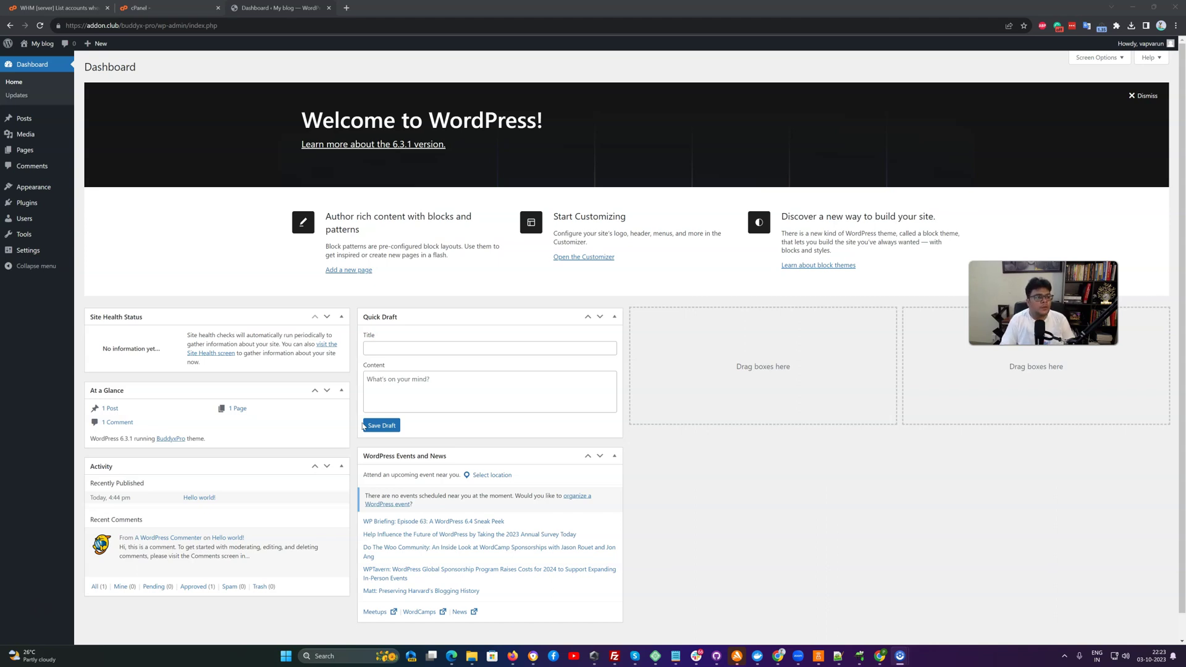
Step: Activate the BuddyPress plugin and dismiss its 11.3.1 welcome overview
{"action": "left_click", "coordinate": [95, 247]}
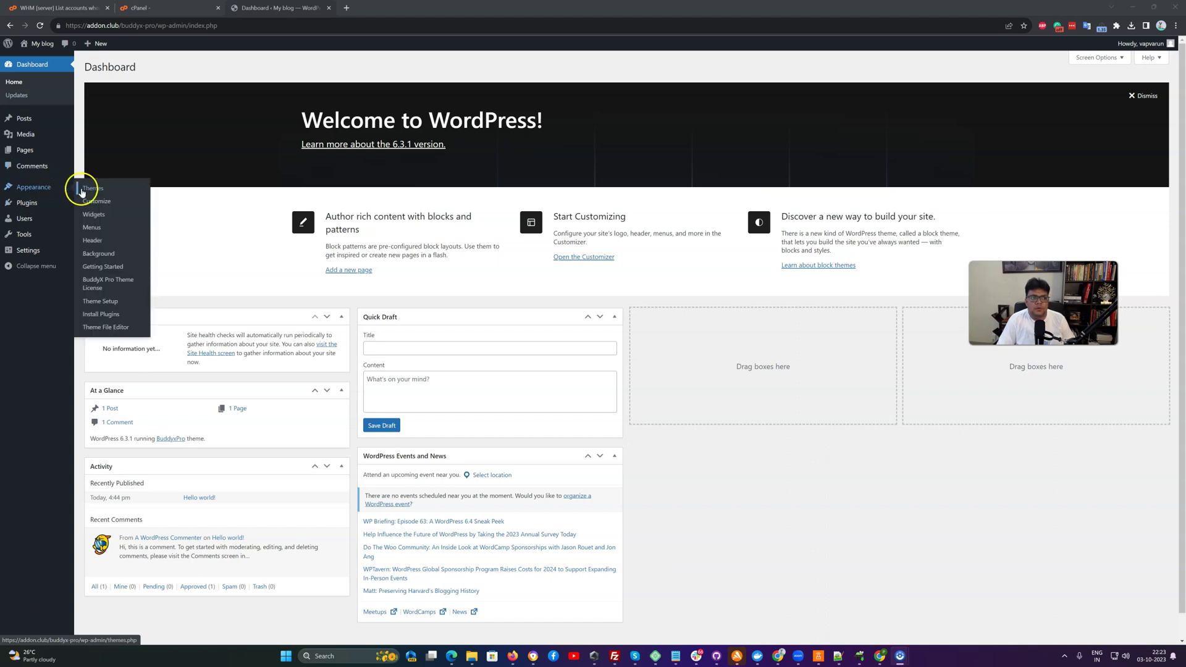
{"action": "left_click", "coordinate": [86, 190]}
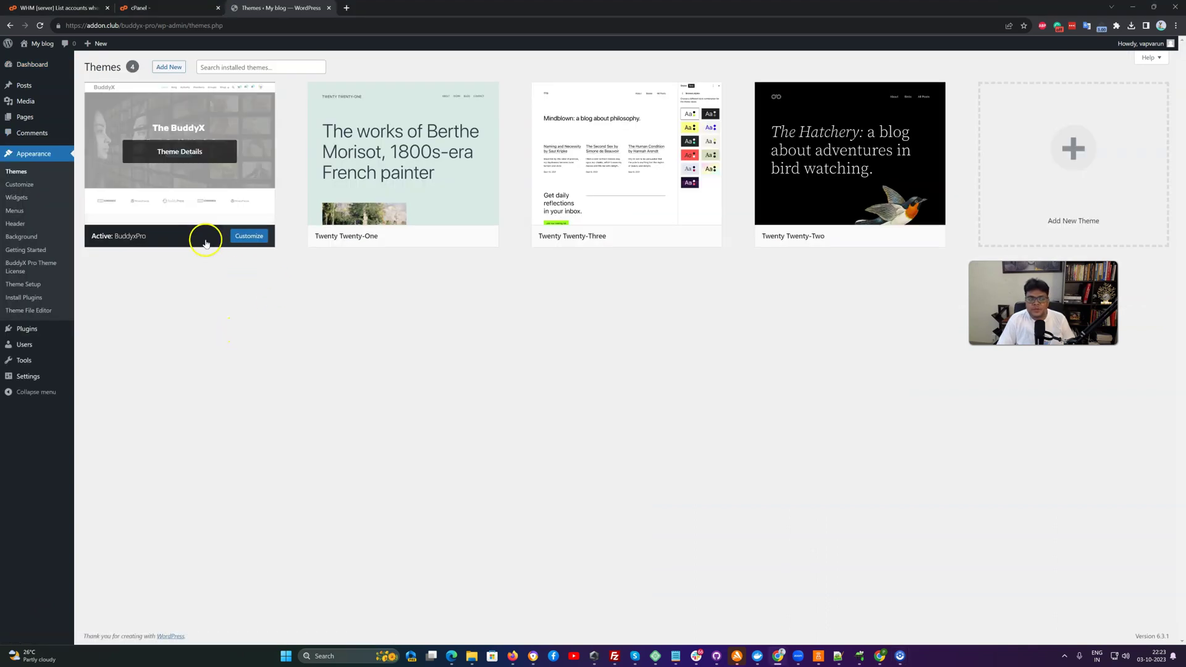
{"action": "left_click", "coordinate": [26, 299]}
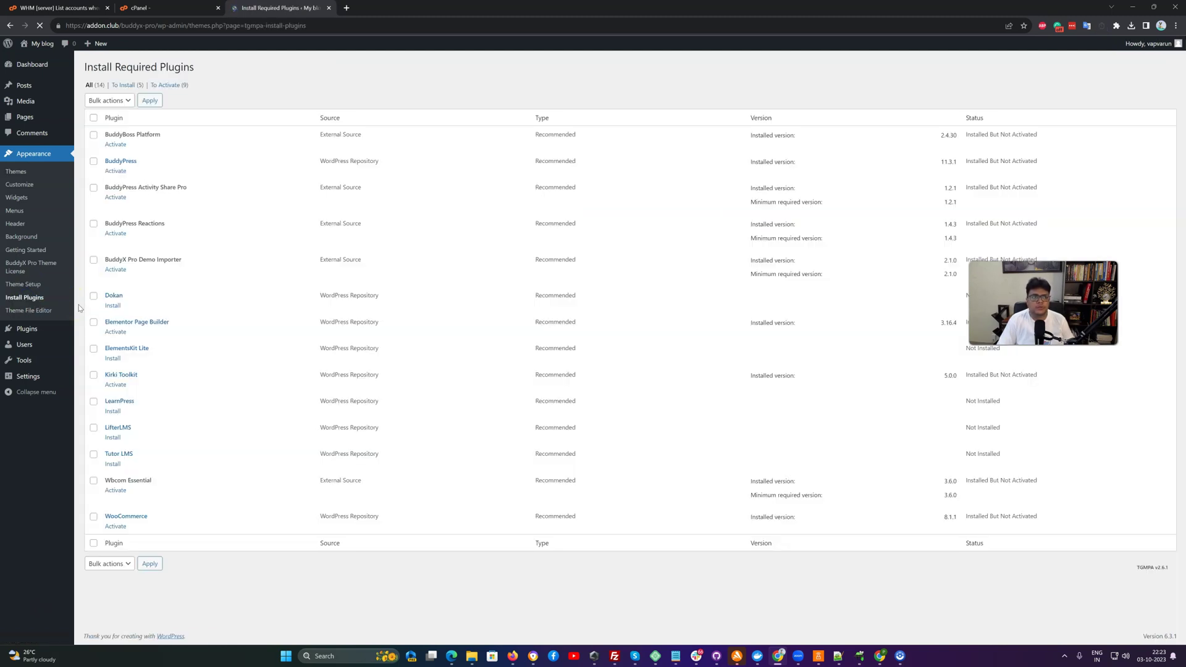
{"action": "mouse_move", "coordinate": [47, 325]}
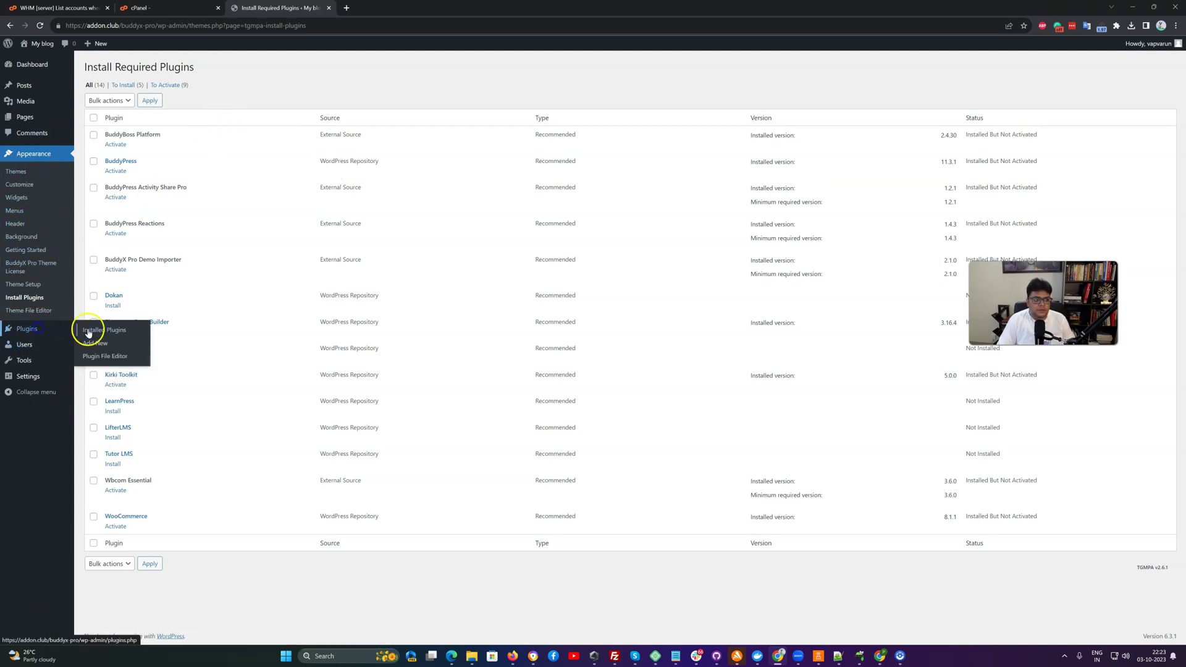
{"action": "left_click", "coordinate": [39, 330]}
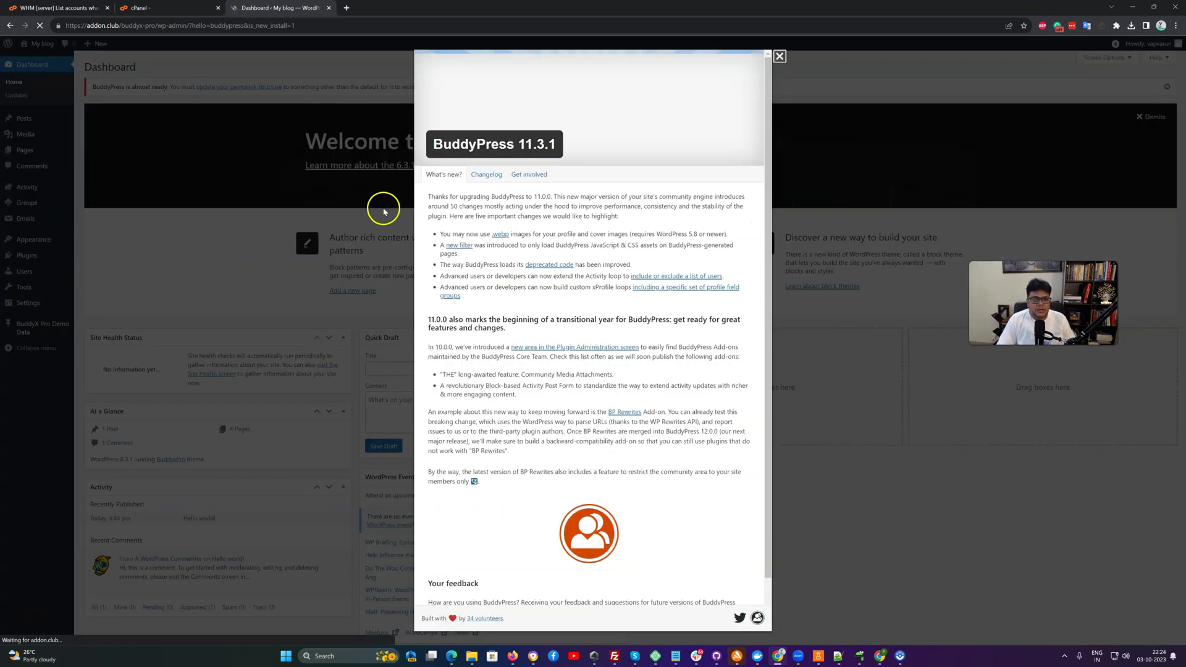
{"action": "left_click", "coordinate": [31, 325]}
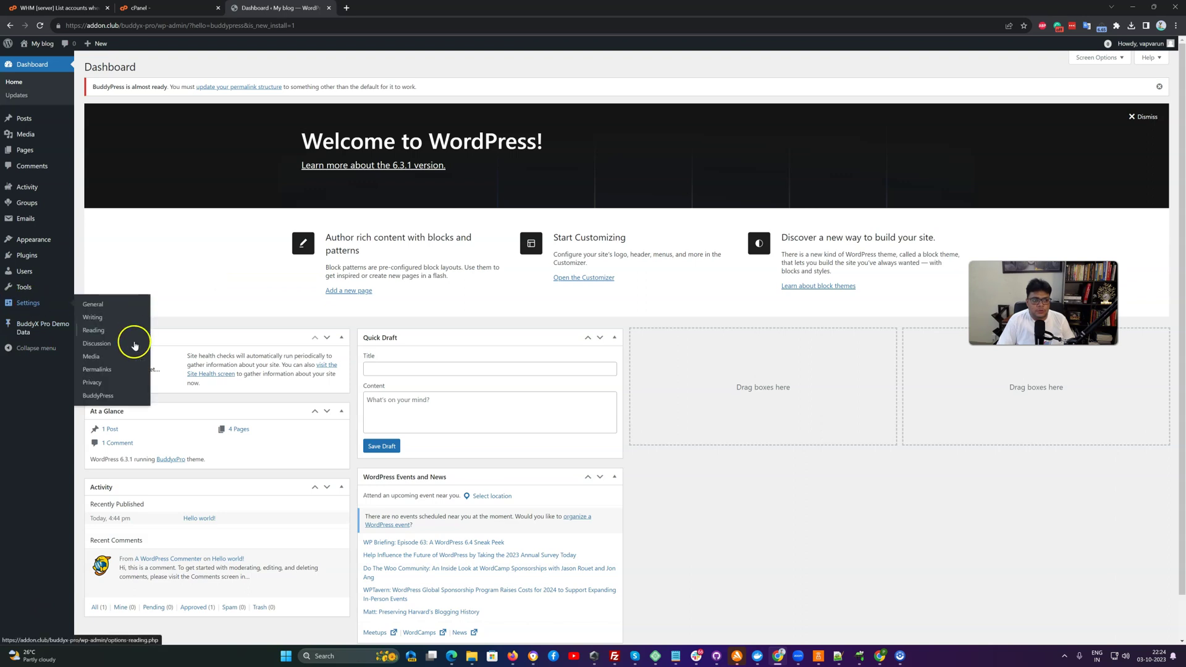
Step: Switch permalinks from Plain to Post name via BuddyPress settings, then show Installed Plugins
{"action": "left_click", "coordinate": [106, 398]}
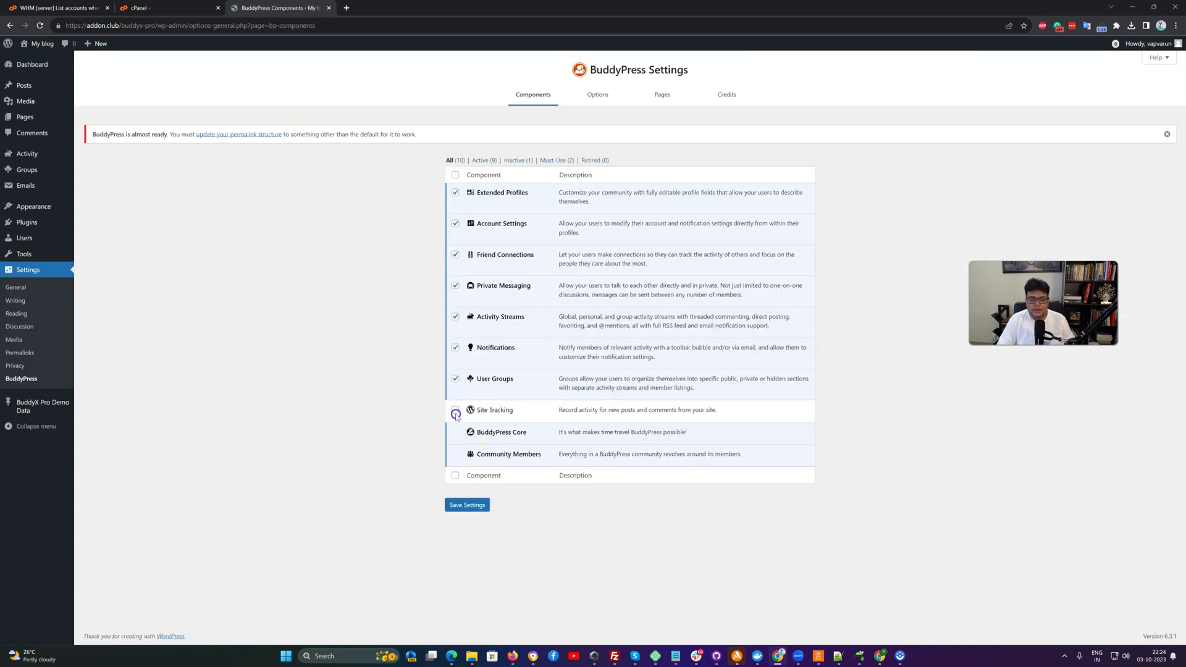
{"action": "left_click", "coordinate": [238, 134]}
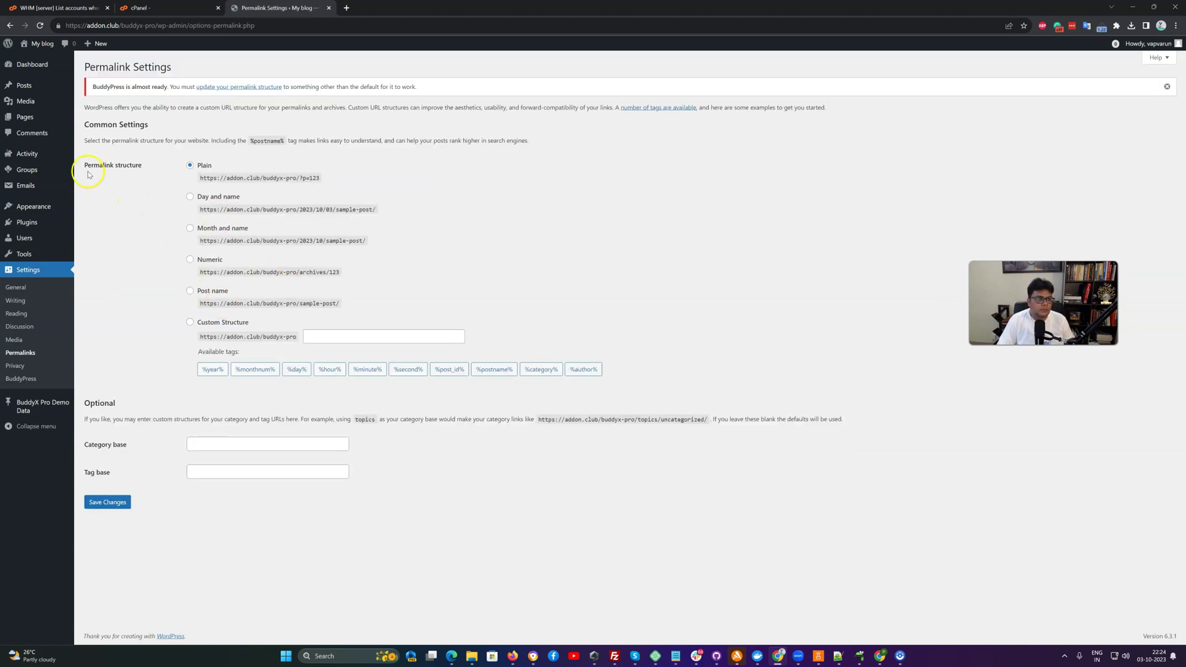
{"action": "left_click", "coordinate": [187, 293]}
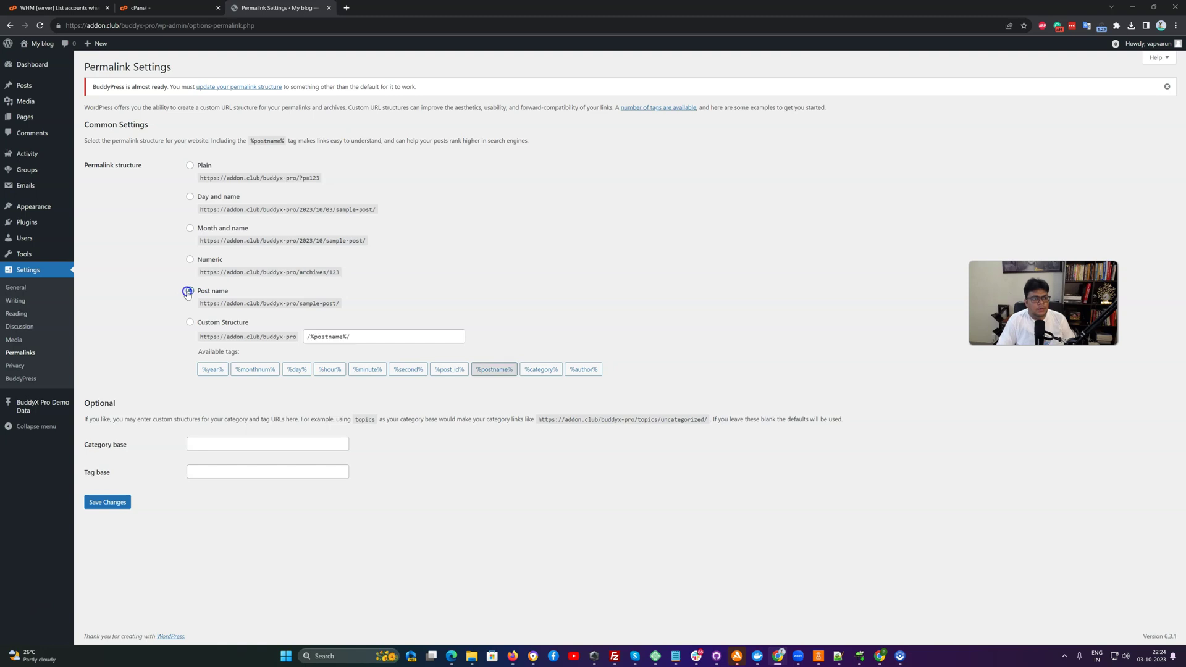
{"action": "left_click", "coordinate": [107, 502]}
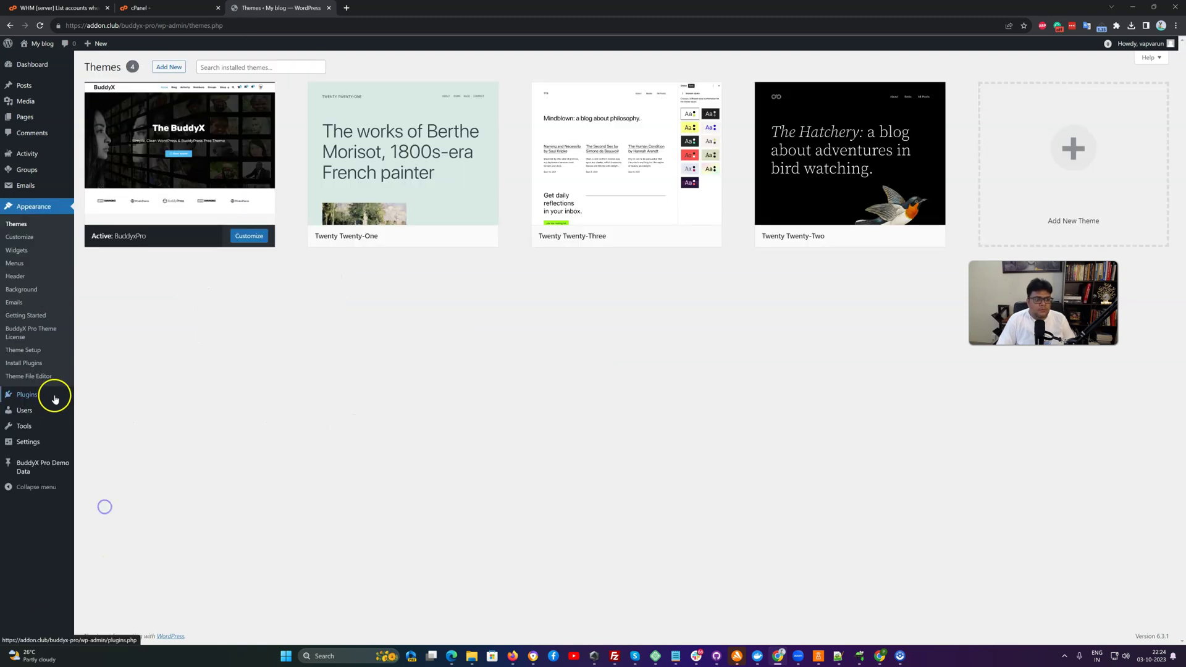
{"action": "mouse_move", "coordinate": [53, 394]}
{"action": "left_click", "coordinate": [106, 398]}
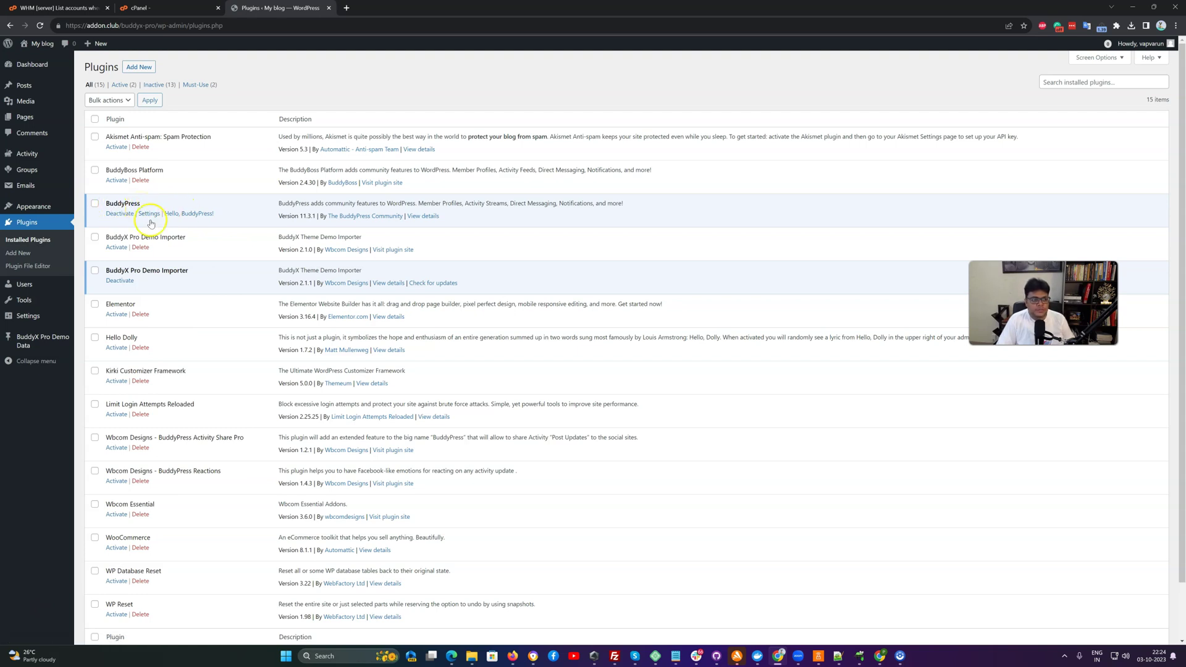
Step: Delete the older BuddyX Pro Demo Importer 2.1.0 plugin
{"action": "left_click", "coordinate": [141, 247]}
{"action": "left_click", "coordinate": [638, 79]}
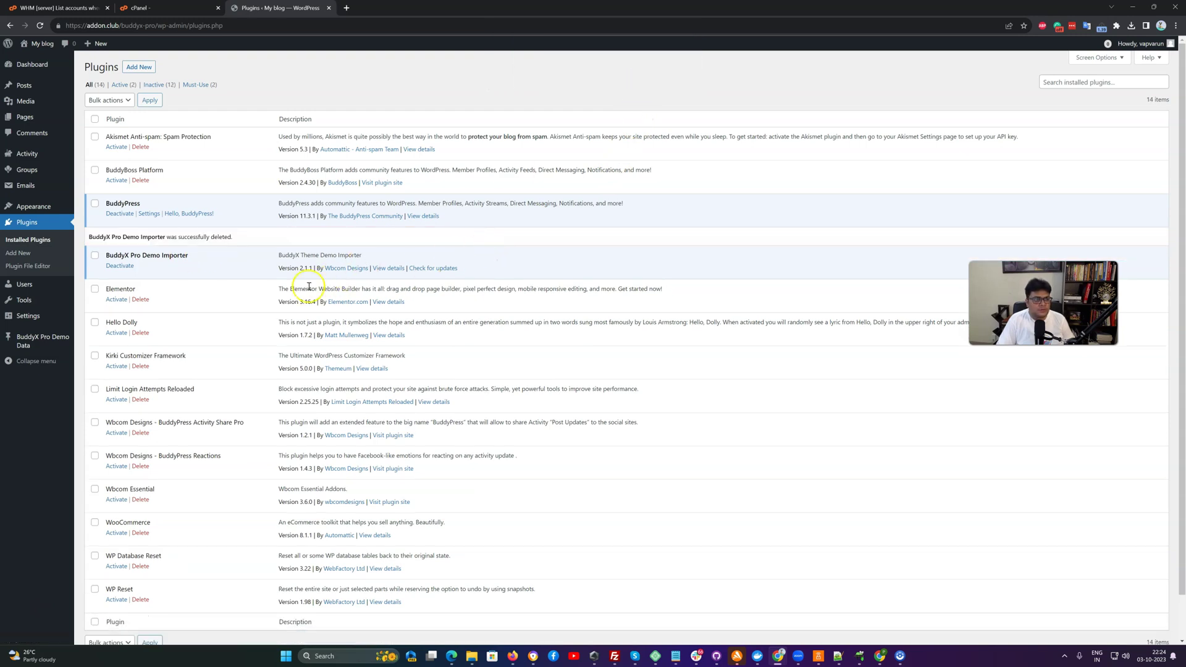
{"action": "scroll", "coordinate": [278, 288], "scroll_direction": "down", "scroll_amount": 1}
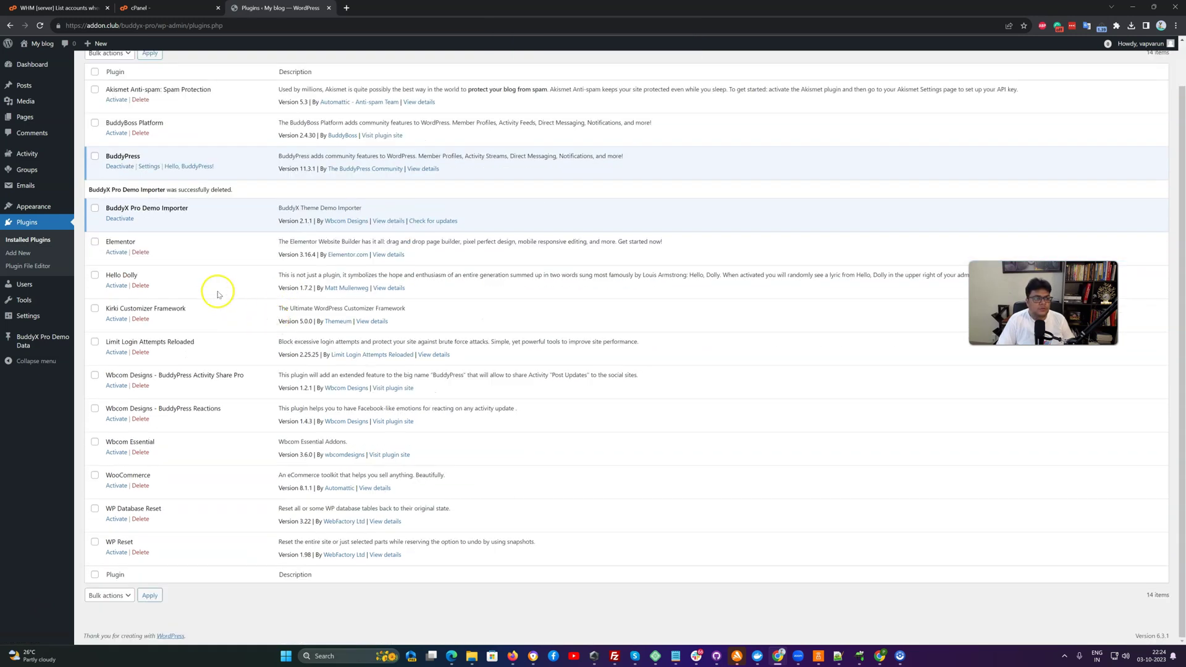
Step: Activate Elementor and Kirki Customizer Framework, dismissing Elementor's onboarding and Kirki's notice
{"action": "left_click", "coordinate": [117, 252]}
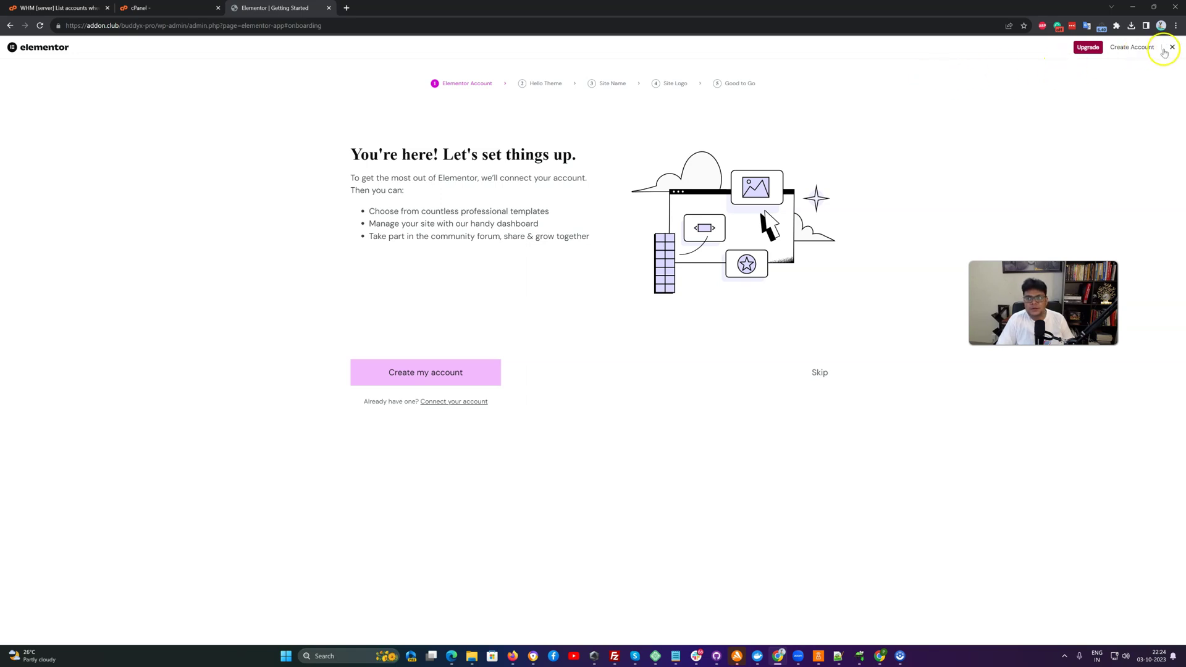
{"action": "left_click", "coordinate": [1164, 52]}
{"action": "left_click", "coordinate": [92, 299]}
{"action": "scroll", "coordinate": [159, 342], "scroll_direction": "down", "scroll_amount": 2}
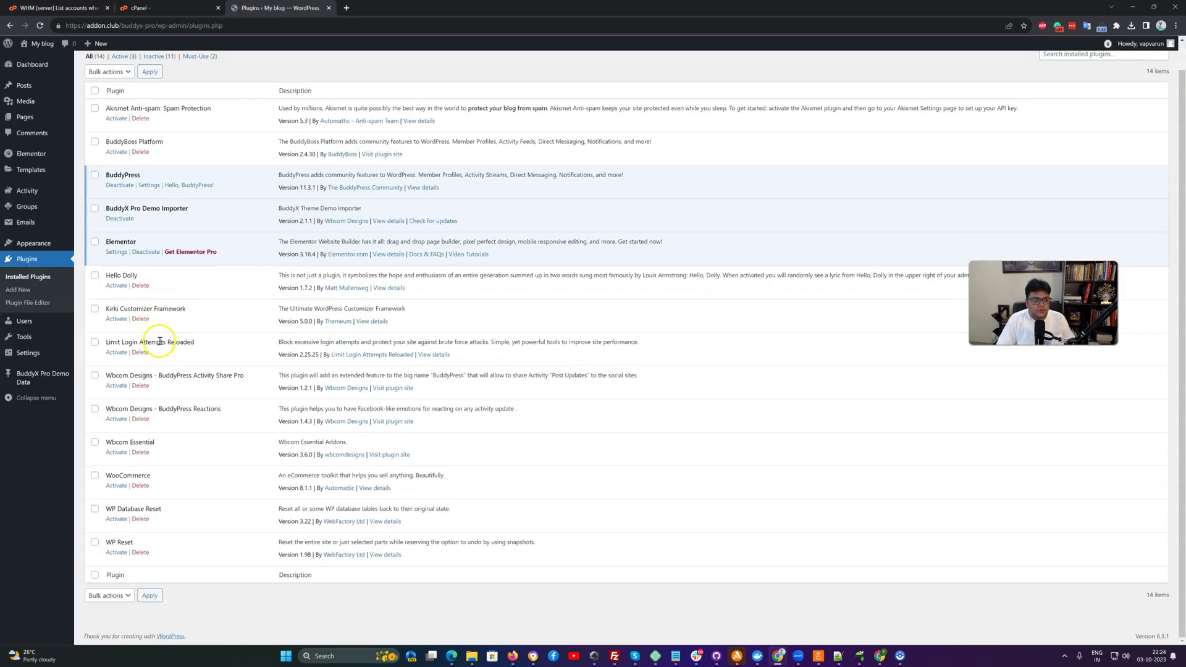
{"action": "left_click", "coordinate": [118, 320]}
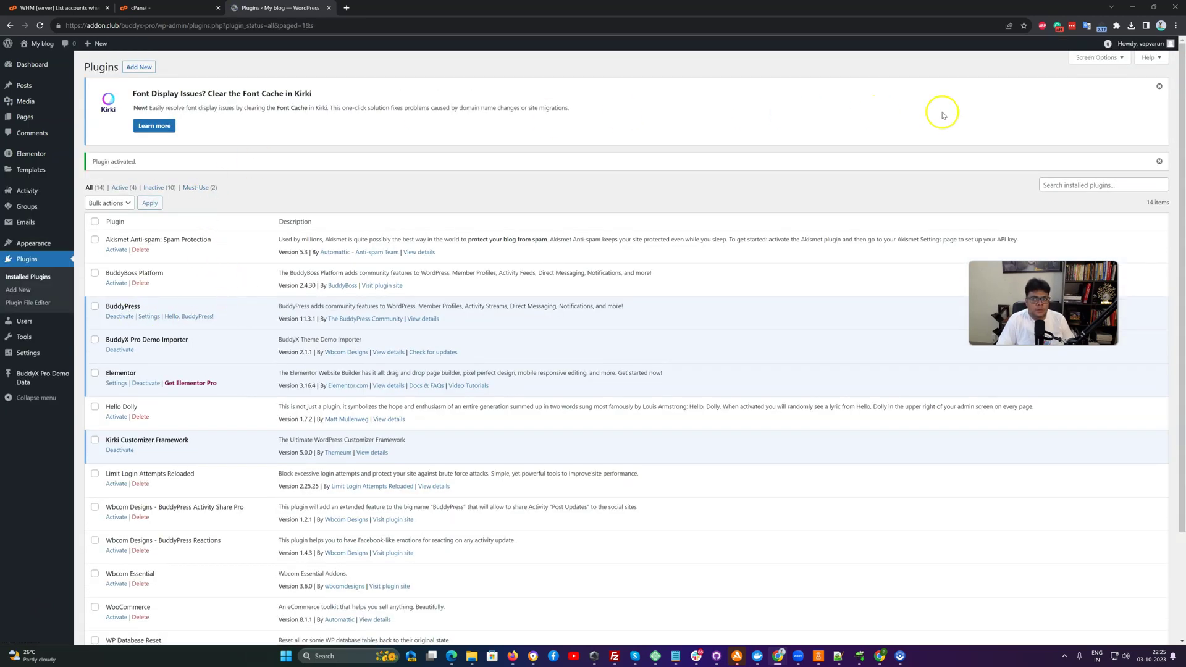
{"action": "left_click", "coordinate": [1159, 86]}
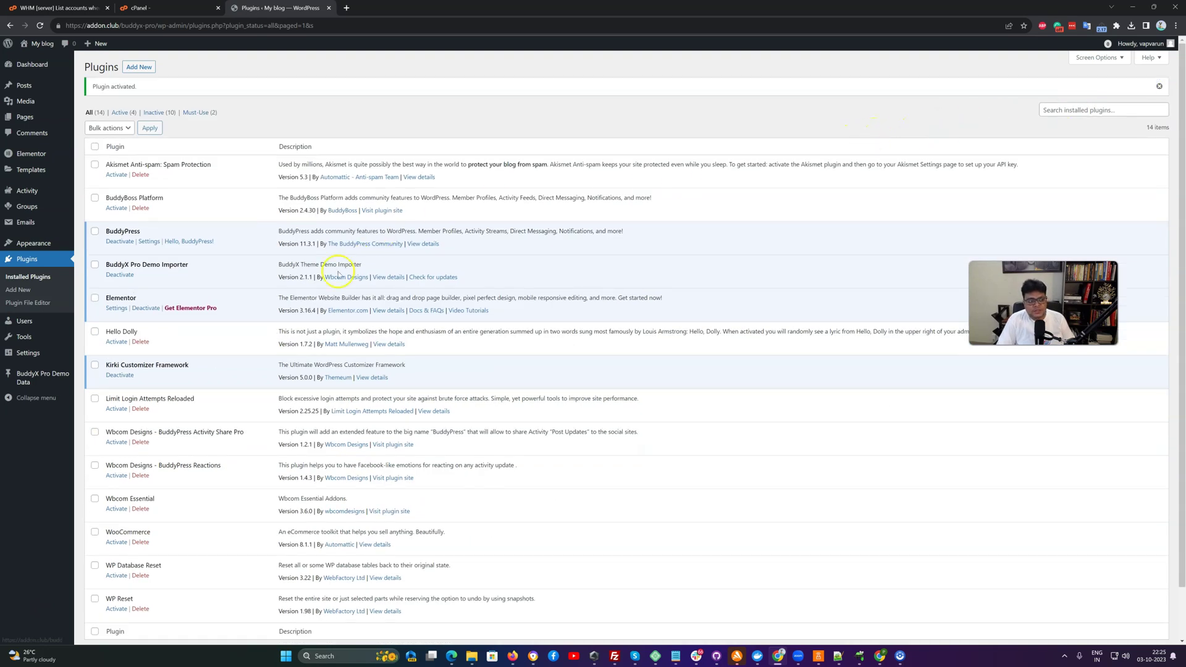
{"action": "scroll", "coordinate": [263, 301], "scroll_direction": "down", "scroll_amount": 2}
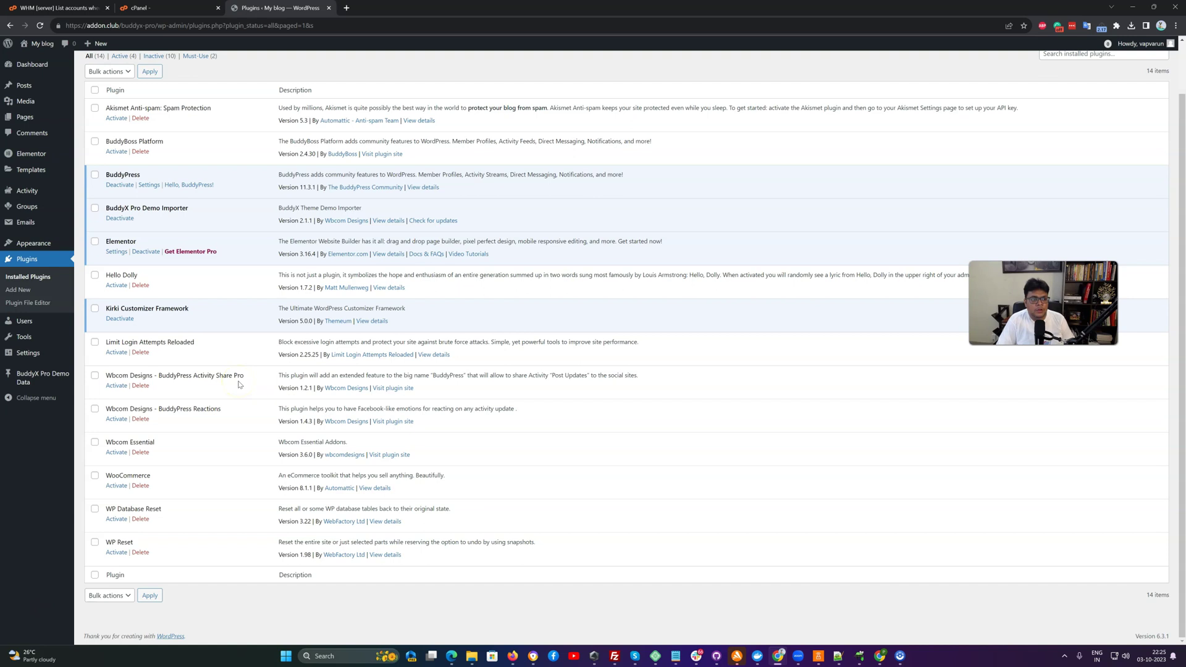
Step: Activate WooCommerce and go to the BuddyX Pro Demo Data page
{"action": "left_click", "coordinate": [120, 487]}
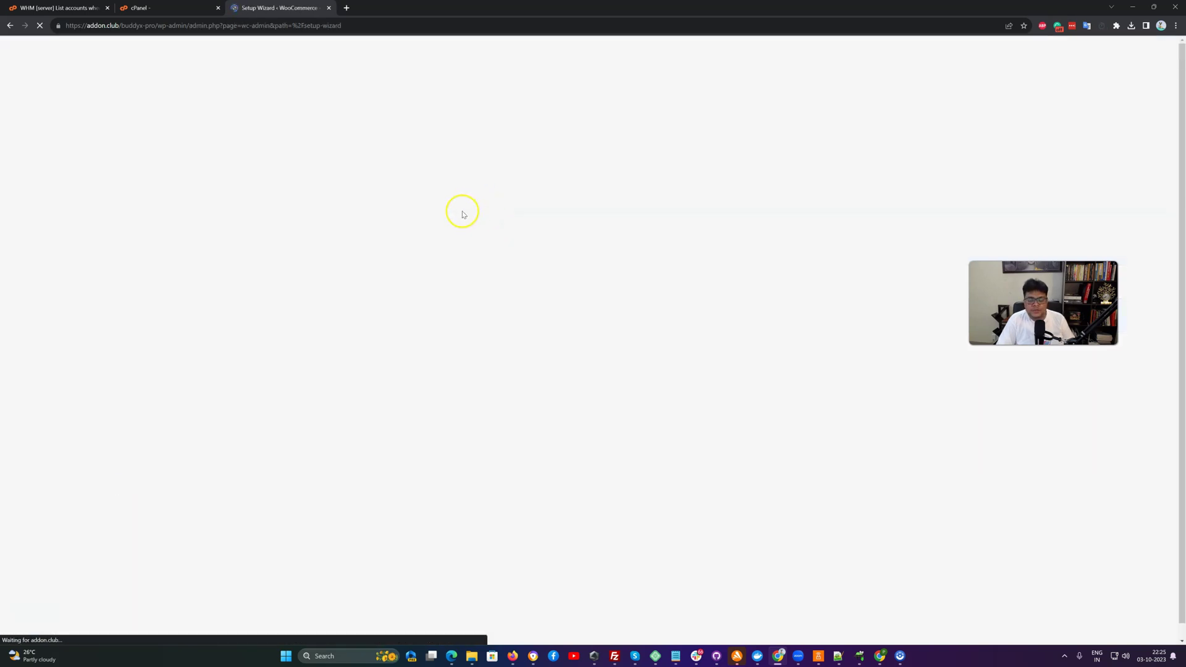
{"action": "mouse_move", "coordinate": [31, 495]}
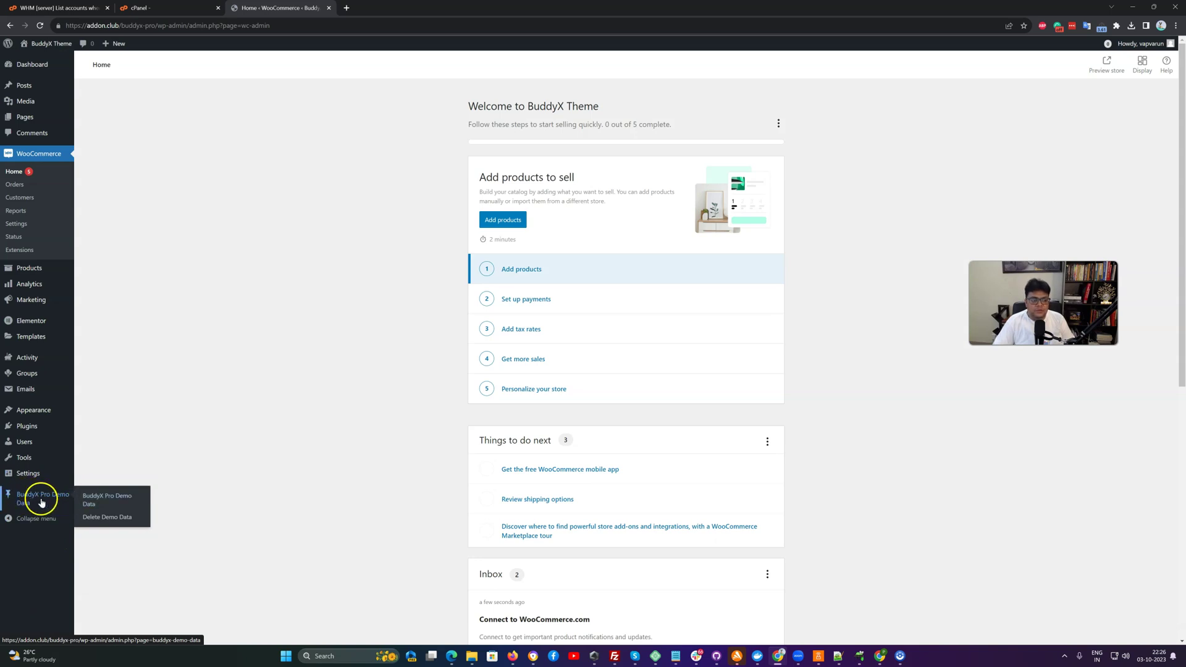
{"action": "left_click", "coordinate": [62, 499]}
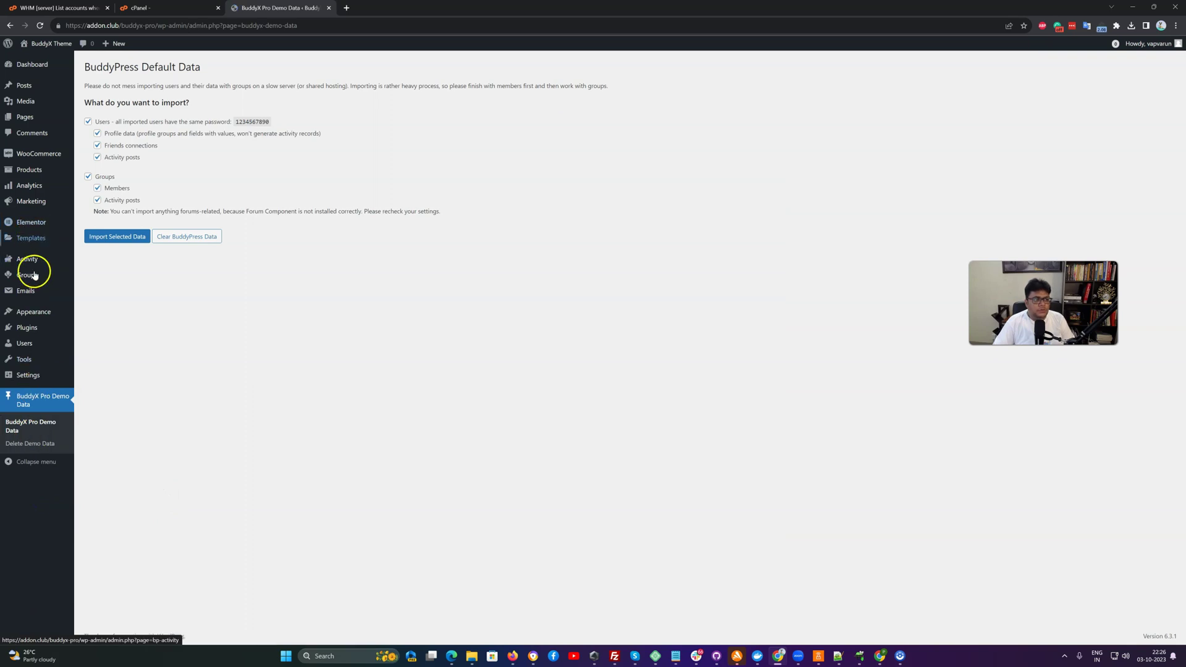
{"action": "mouse_move", "coordinate": [29, 310]}
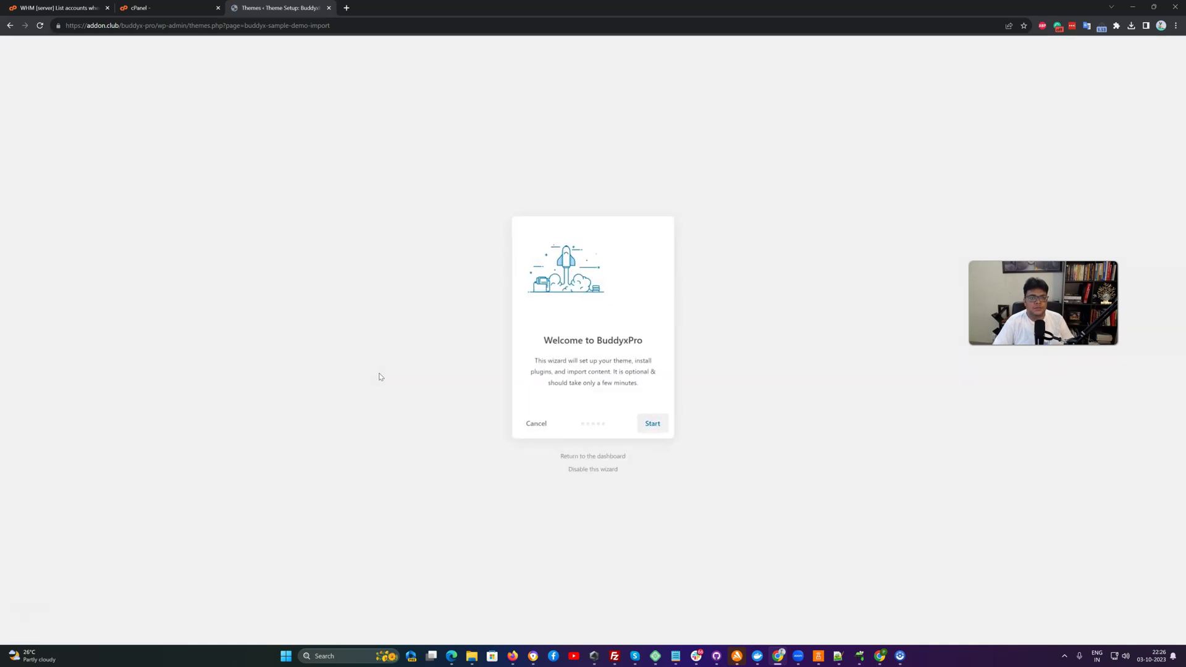
Step: Start the BuddyxPro wizard, install the child theme and keep the BuddyX with BuddyPress demo
{"action": "left_click", "coordinate": [655, 425]}
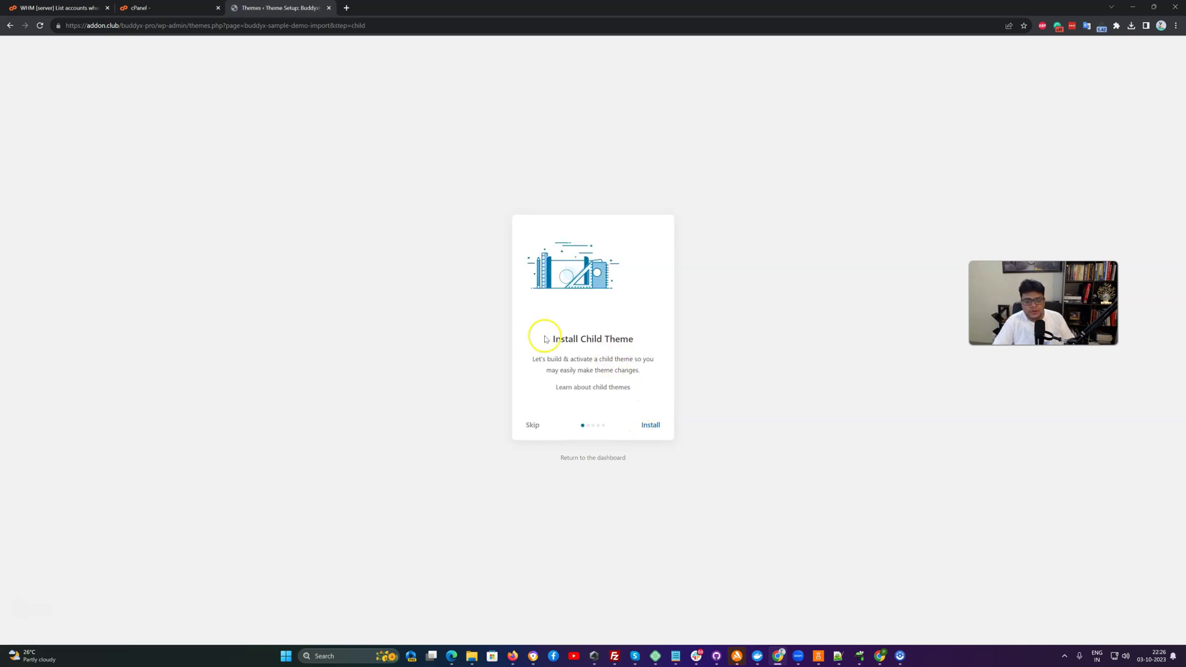
{"action": "left_click", "coordinate": [649, 423]}
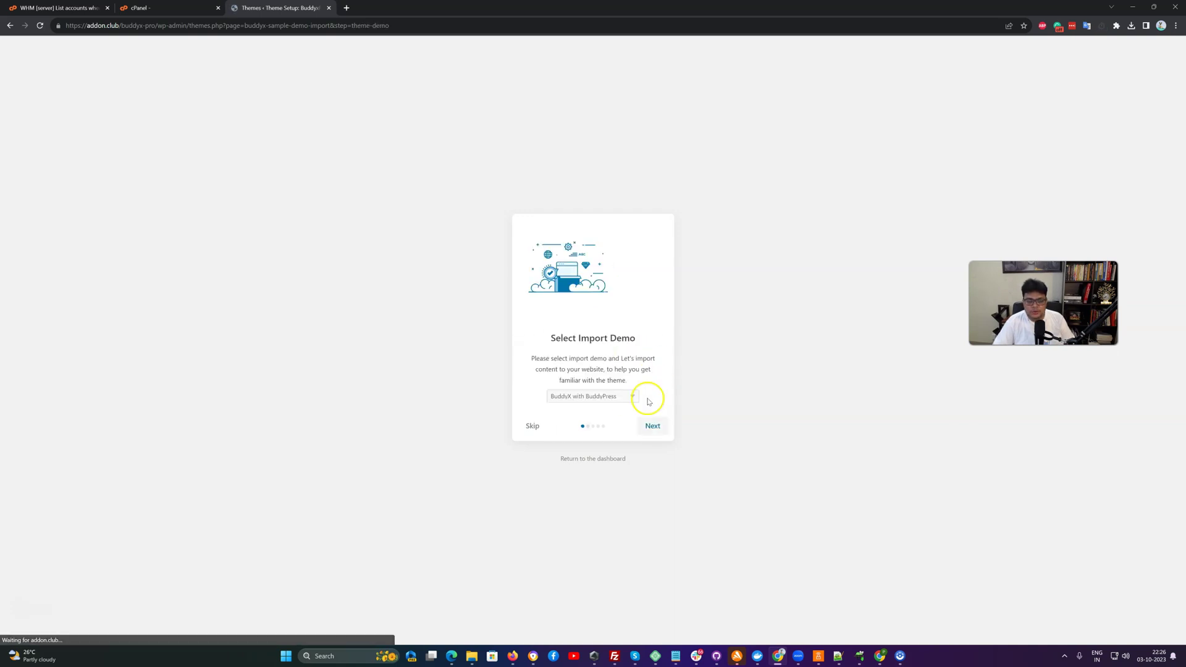
{"action": "left_click", "coordinate": [607, 397]}
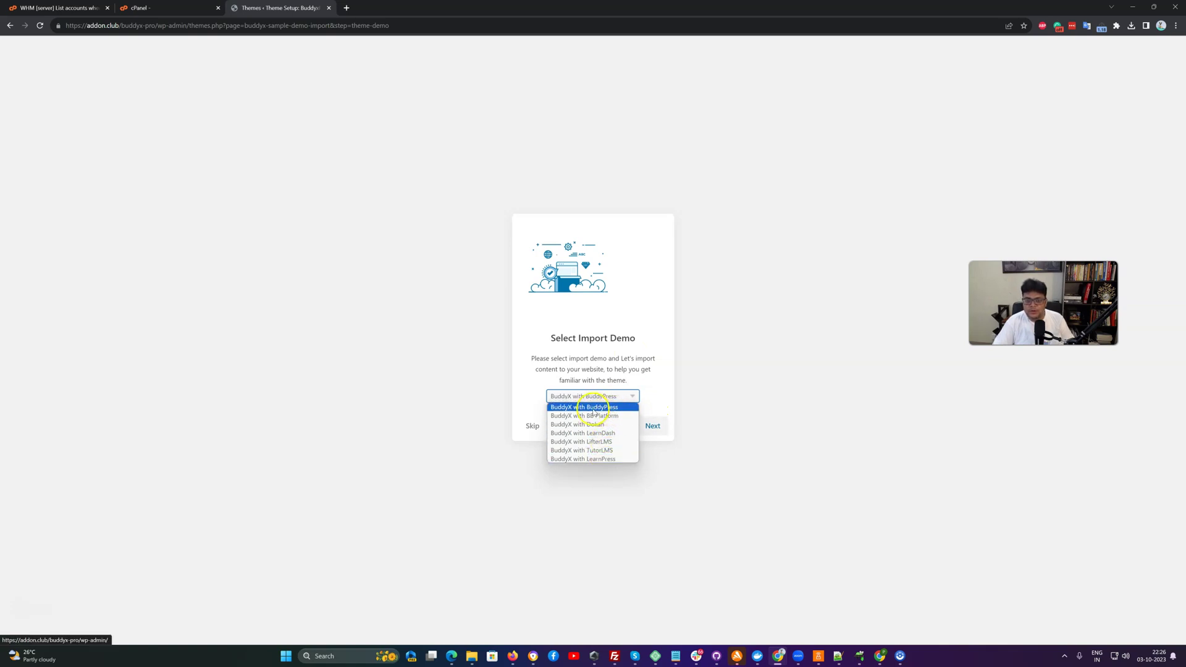
{"action": "left_click", "coordinate": [640, 406]}
Step: Install the essential plugins, including Wbcom Essential, to reach the Import Content step
{"action": "left_click", "coordinate": [658, 426]}
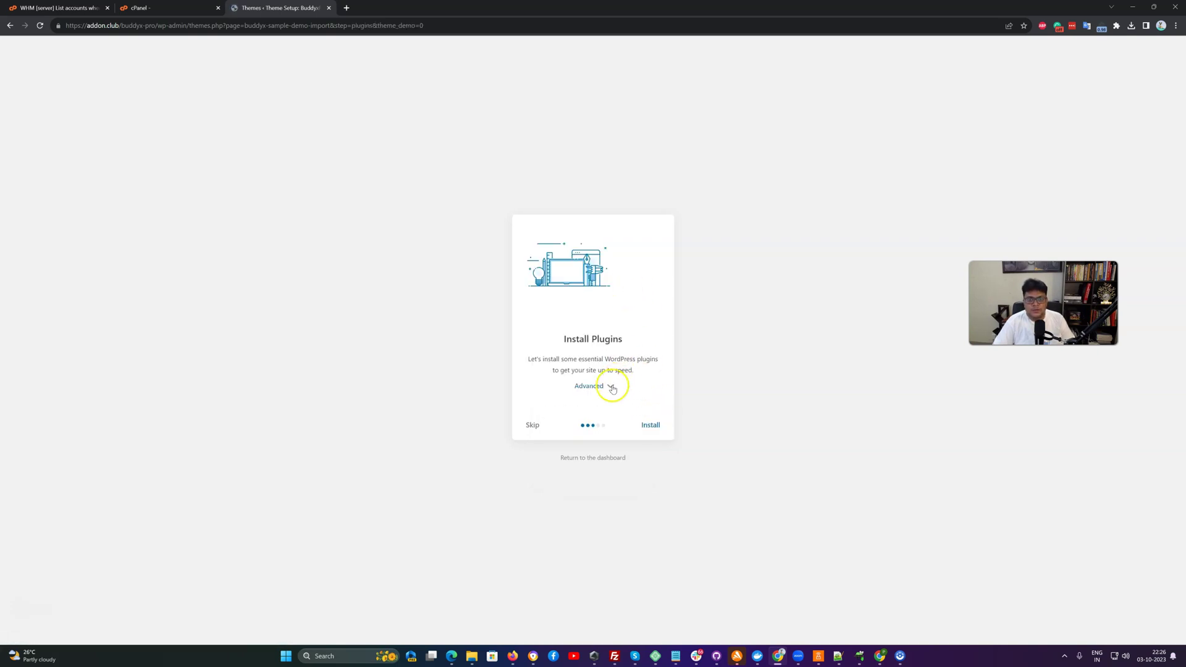
{"action": "left_click", "coordinate": [610, 384]}
{"action": "left_click", "coordinate": [649, 430]}
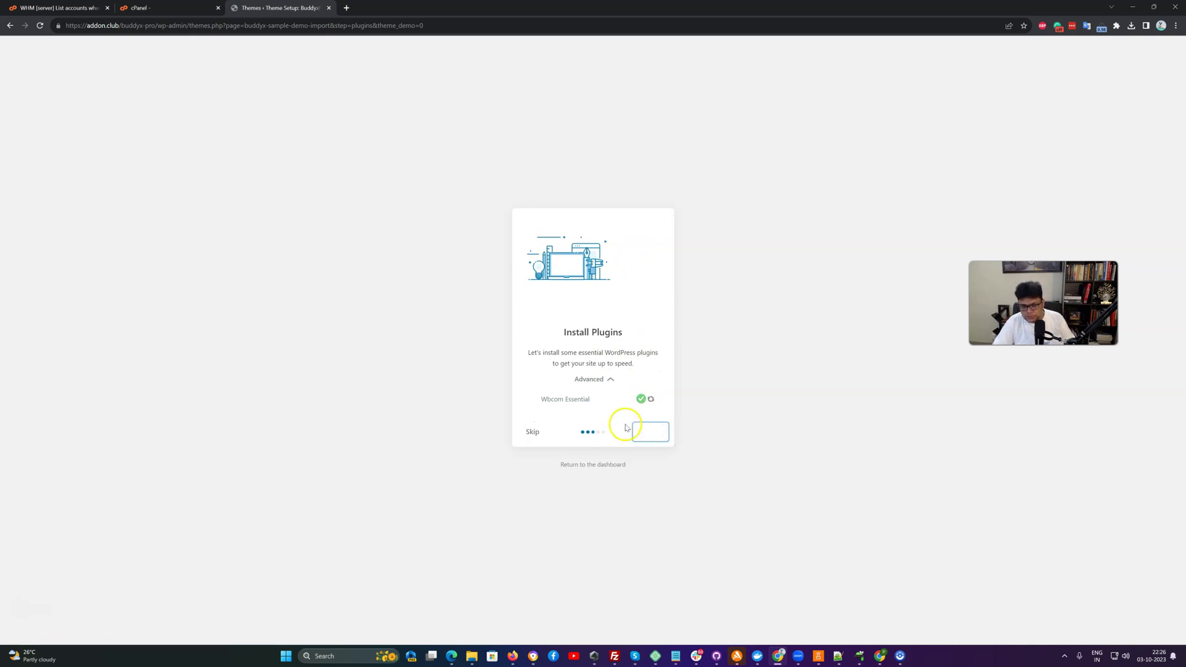
{"action": "left_click", "coordinate": [612, 386]}
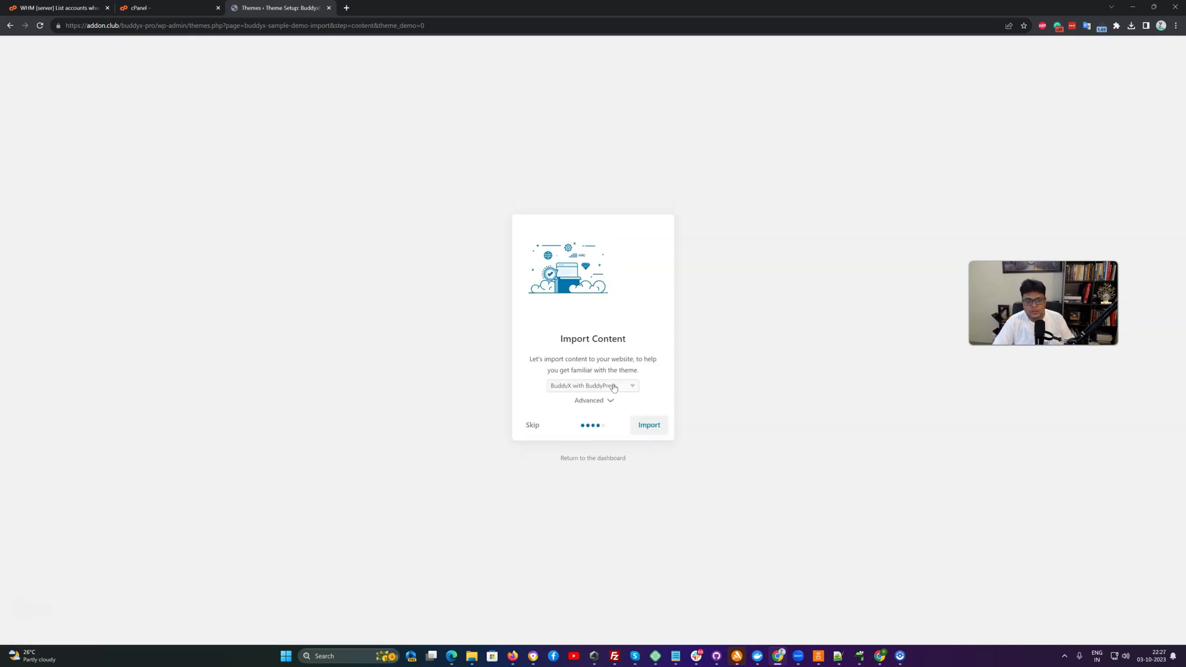
Step: Import all demo content parts with every Advanced item checked until 'All done' appears
{"action": "left_click", "coordinate": [610, 401]}
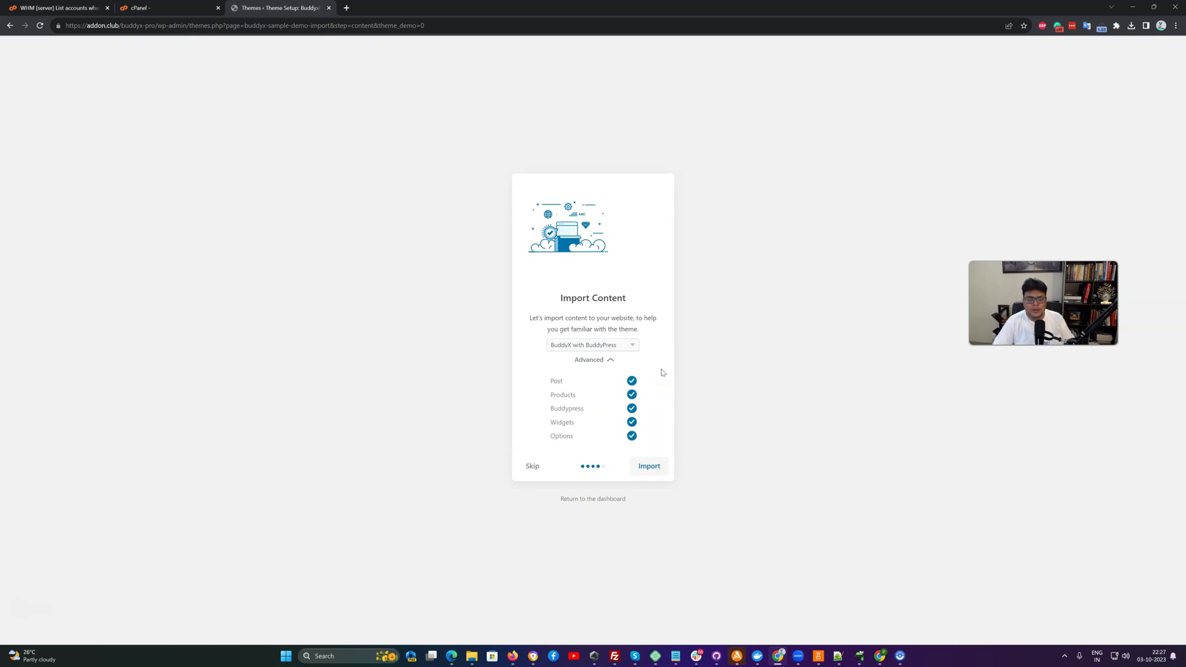
{"action": "left_click", "coordinate": [649, 466]}
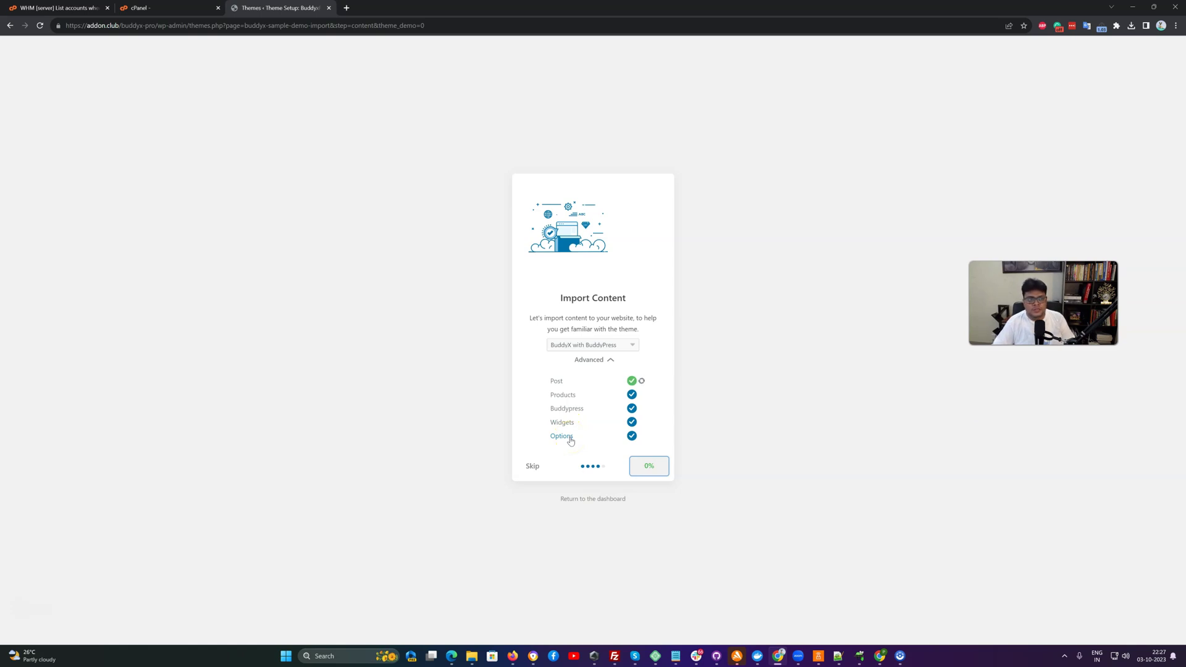
{"action": "left_click", "coordinate": [592, 426]}
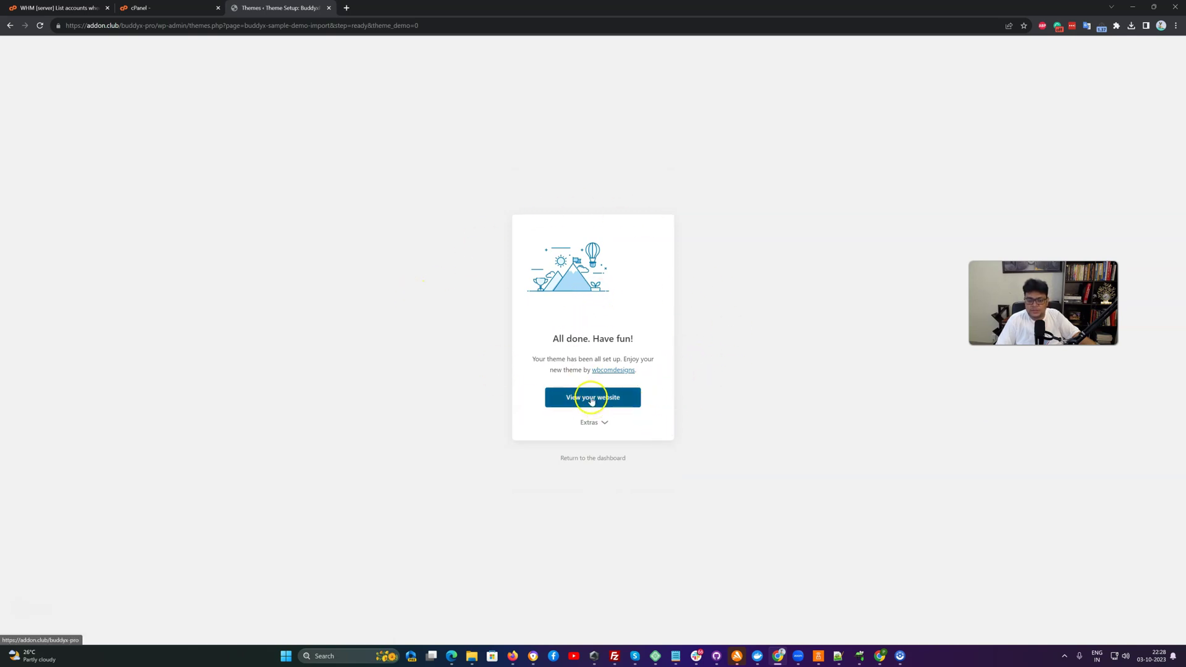
Step: Open the finished demo site's front end and scroll through its home page
{"action": "left_click", "coordinate": [633, 399]}
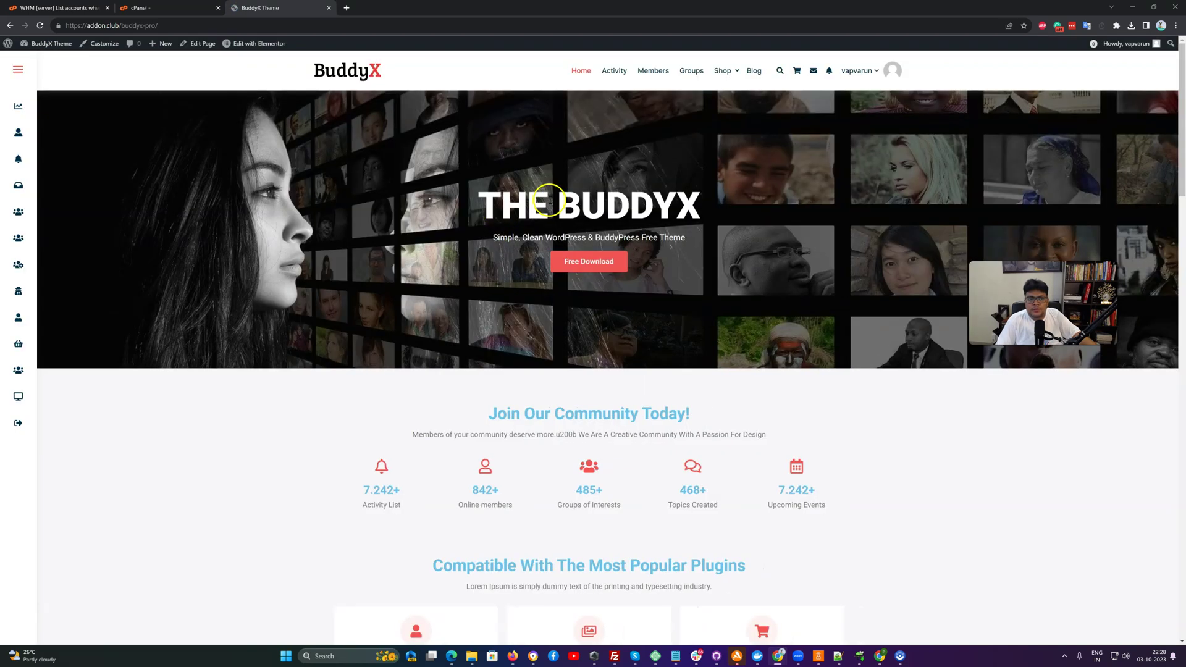
{"action": "scroll", "coordinate": [548, 333], "scroll_direction": "down", "scroll_amount": 4}
{"action": "scroll", "coordinate": [548, 333], "scroll_direction": "down", "scroll_amount": 3}
{"action": "scroll", "coordinate": [571, 342], "scroll_direction": "up", "scroll_amount": 8}
Step: Browse the Activity, Members and Shop pages, then open the admin Dashboard in a new tab
{"action": "left_click", "coordinate": [618, 71]}
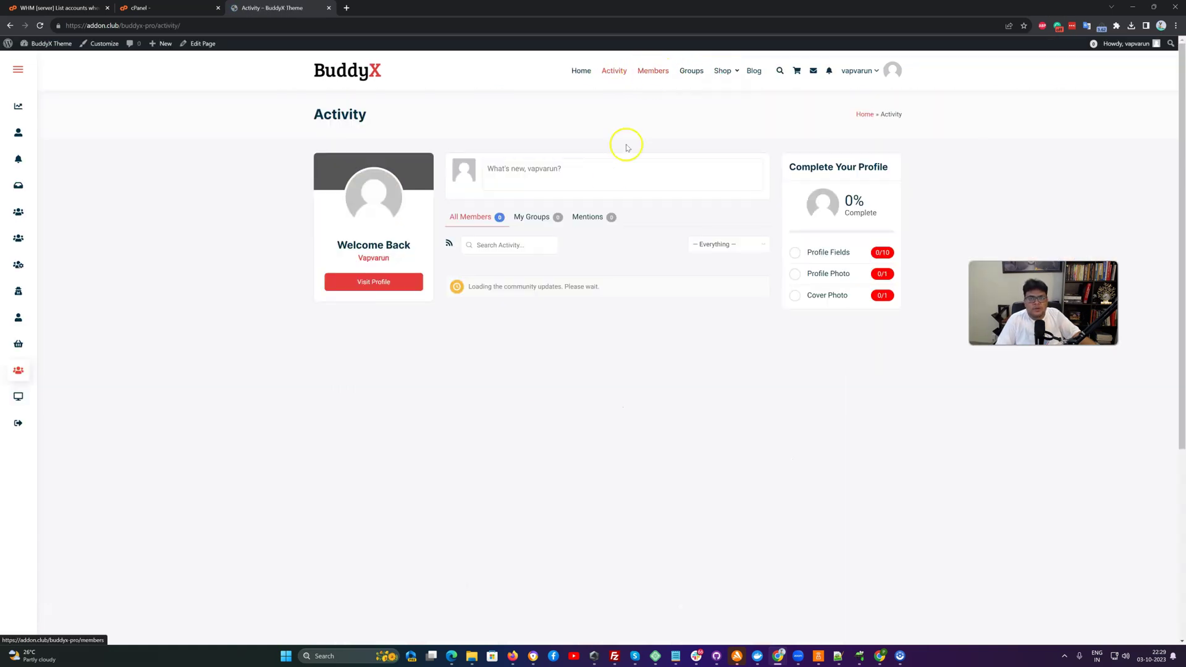
{"action": "left_click", "coordinate": [655, 73]}
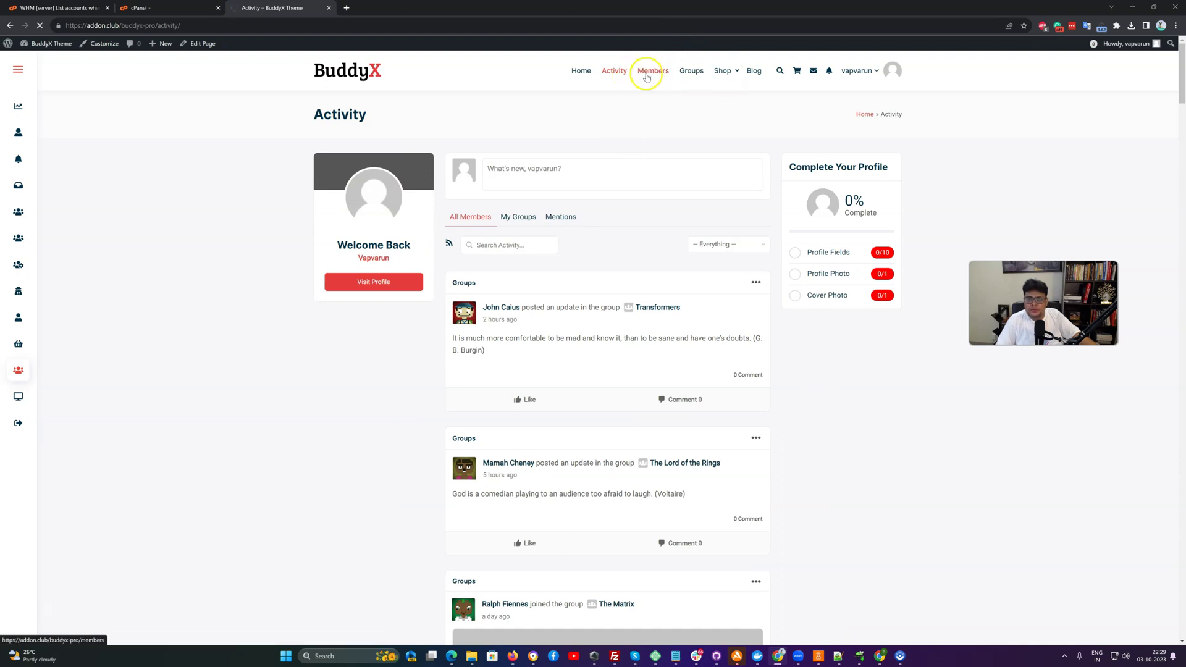
{"action": "left_click", "coordinate": [719, 73]}
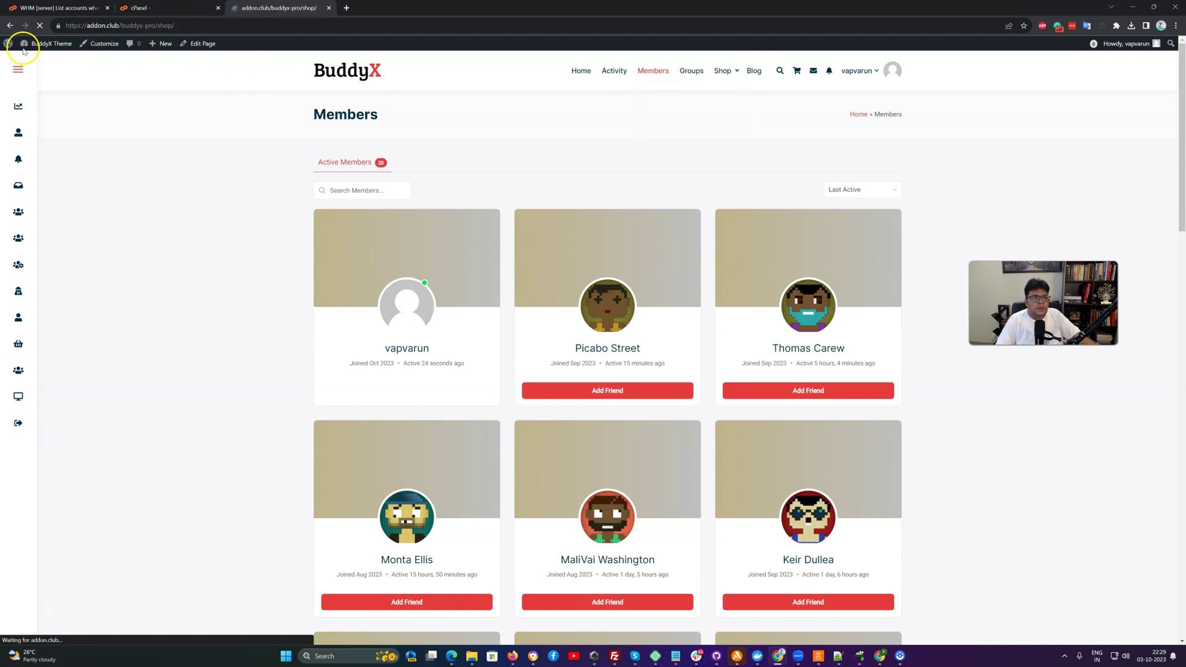
{"action": "middle_click", "coordinate": [93, 59]}
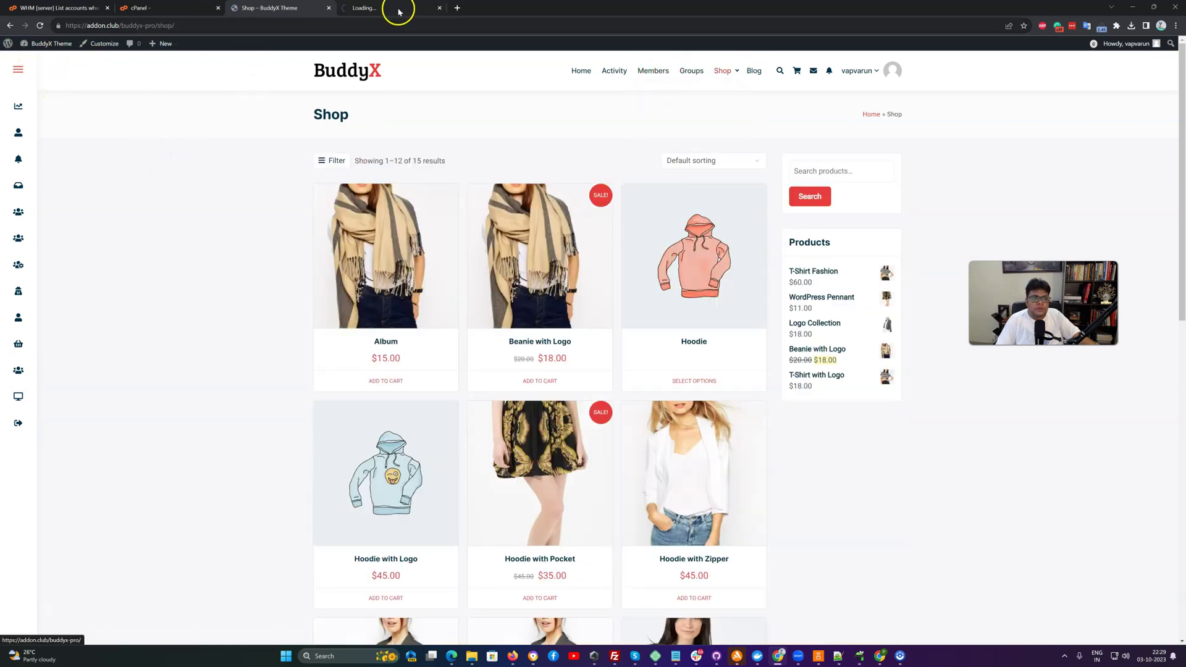
{"action": "left_click", "coordinate": [398, 8]}
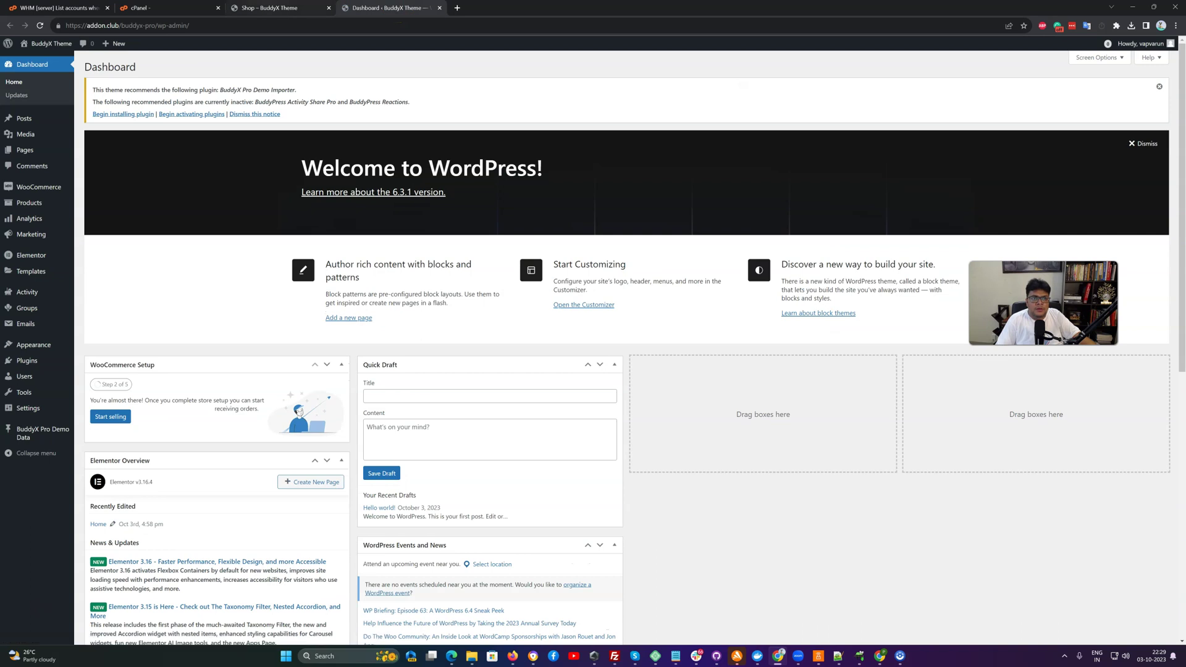
Step: Visit the Blog page, then open the Products, Posts and Pages admin lists in new tabs
{"action": "left_click", "coordinate": [269, 8]}
{"action": "left_click", "coordinate": [757, 71]}
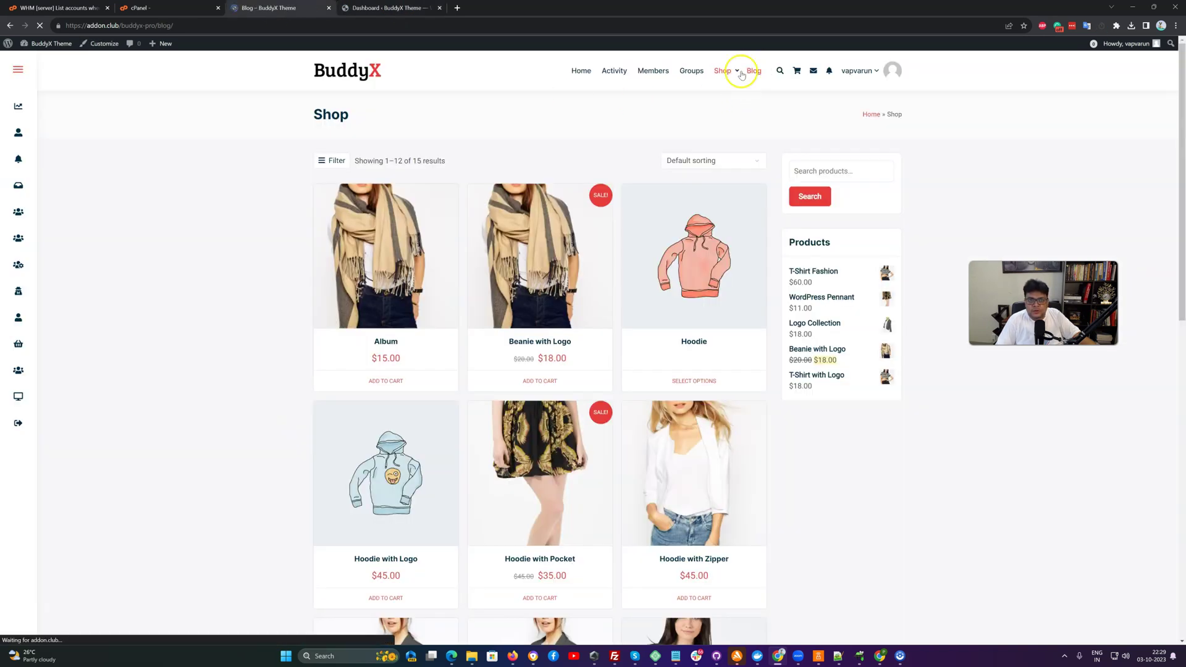
{"action": "left_click", "coordinate": [380, 8]}
{"action": "middle_click", "coordinate": [20, 210]}
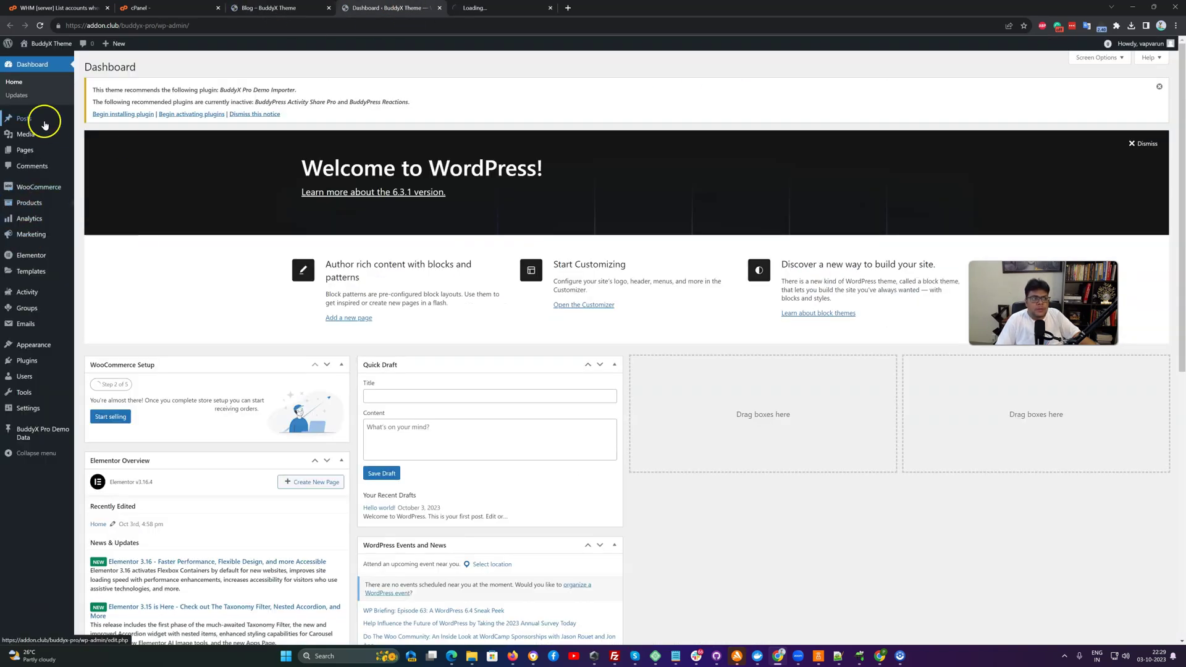
{"action": "middle_click", "coordinate": [45, 156]}
{"action": "middle_click", "coordinate": [93, 151]}
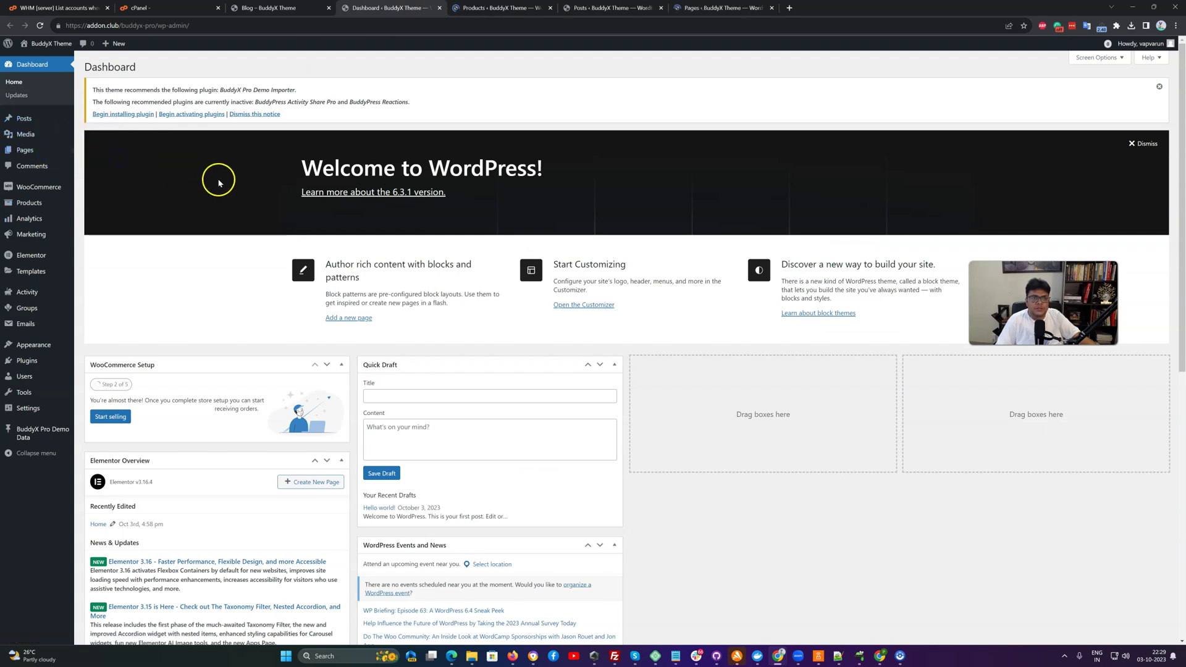
Step: Review the imported products, posts and 13 demo pages in their tabs
{"action": "left_click", "coordinate": [483, 8]}
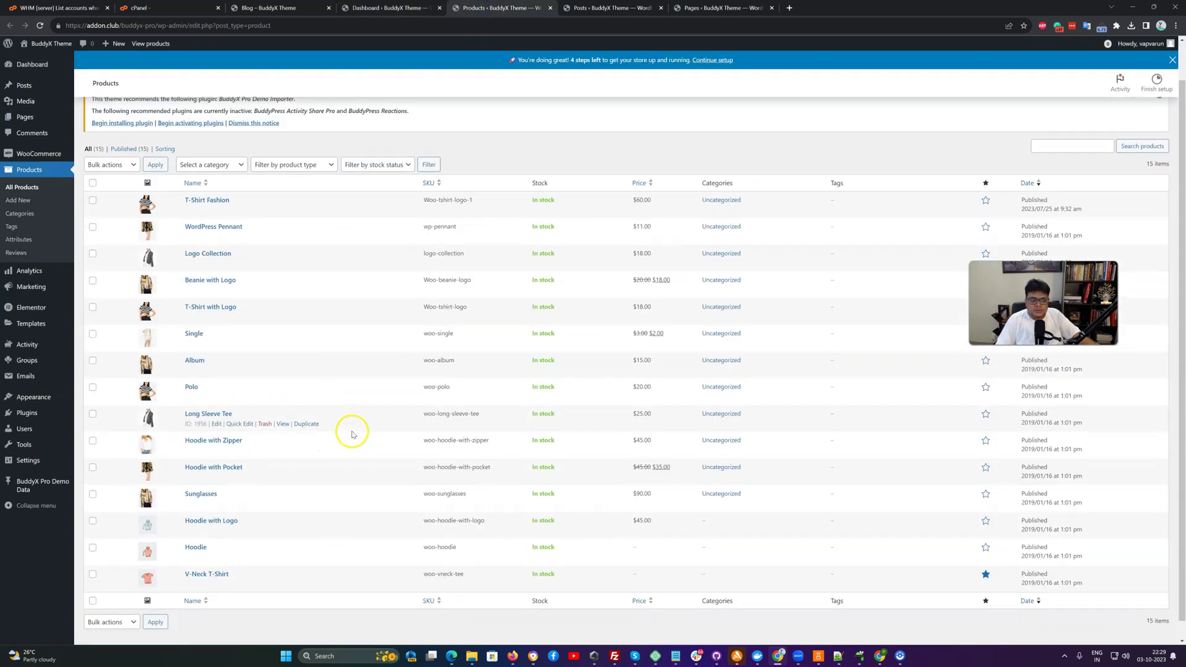
{"action": "left_click", "coordinate": [589, 8]}
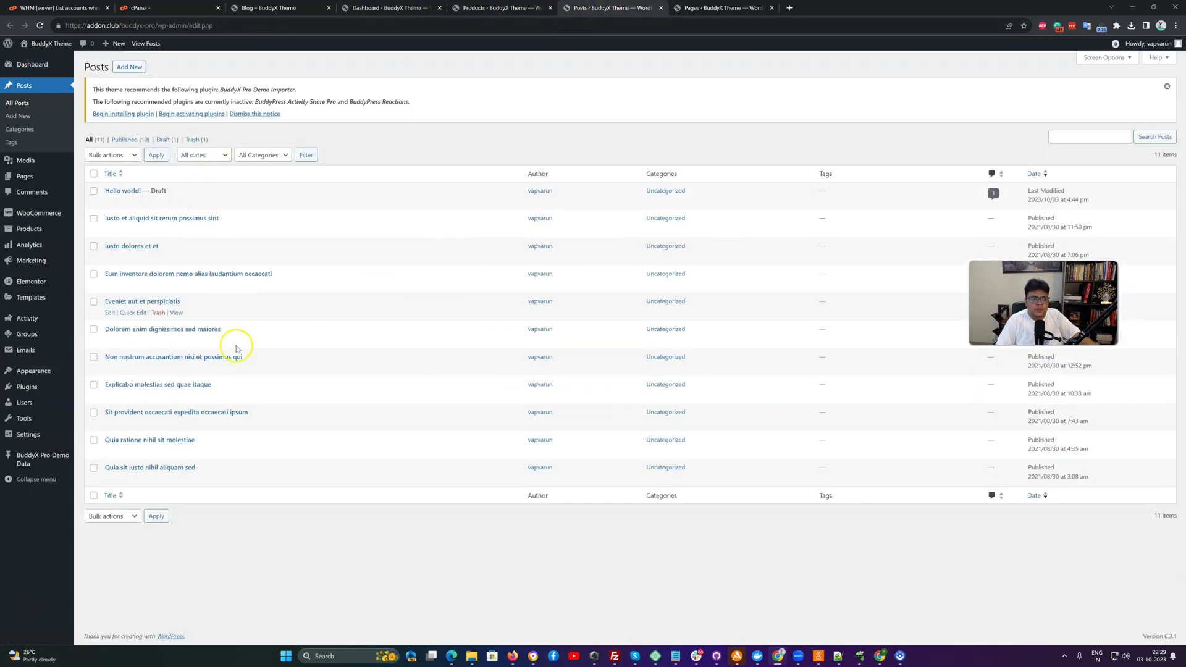
{"action": "left_click", "coordinate": [695, 8]}
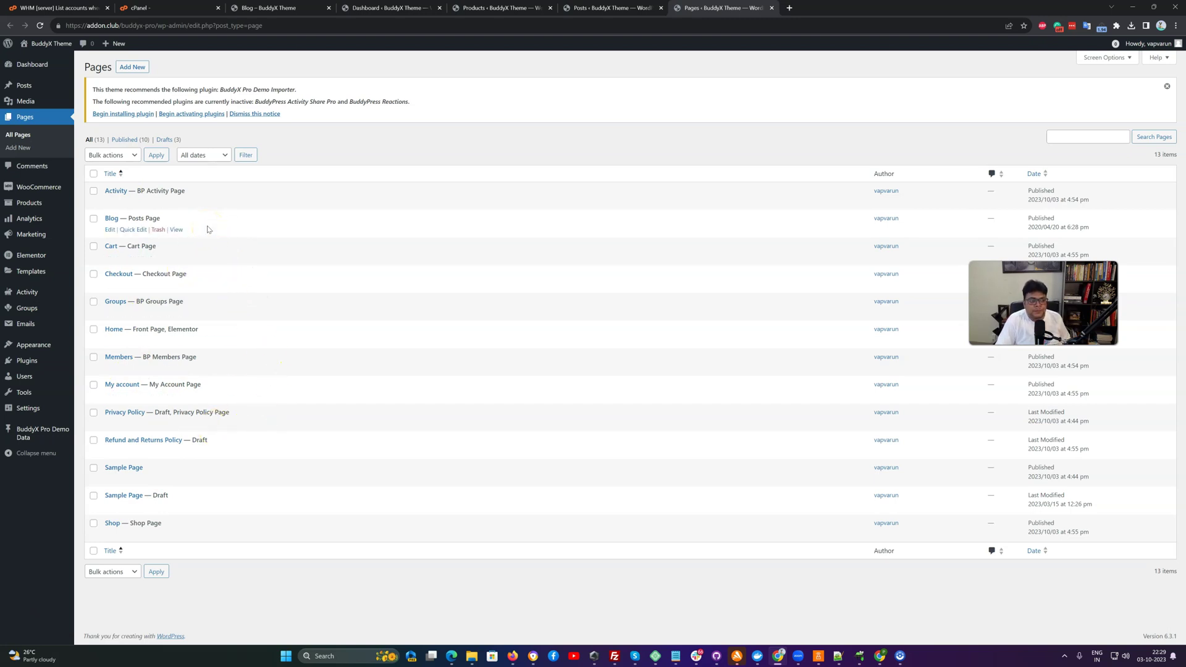
{"action": "left_click", "coordinate": [140, 116]}
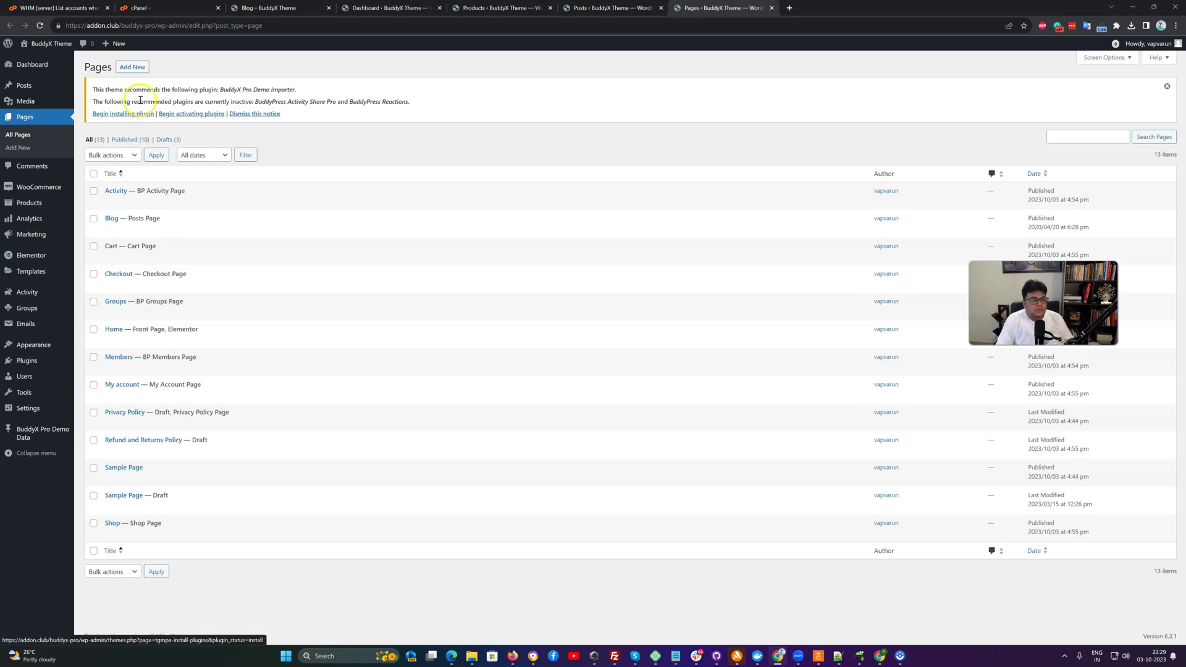
{"action": "right_click", "coordinate": [41, 62]}
Step: Open the site's front end in a new tab and scroll the BuddyX home page
{"action": "left_click", "coordinate": [68, 69]}
{"action": "left_click", "coordinate": [821, 7]}
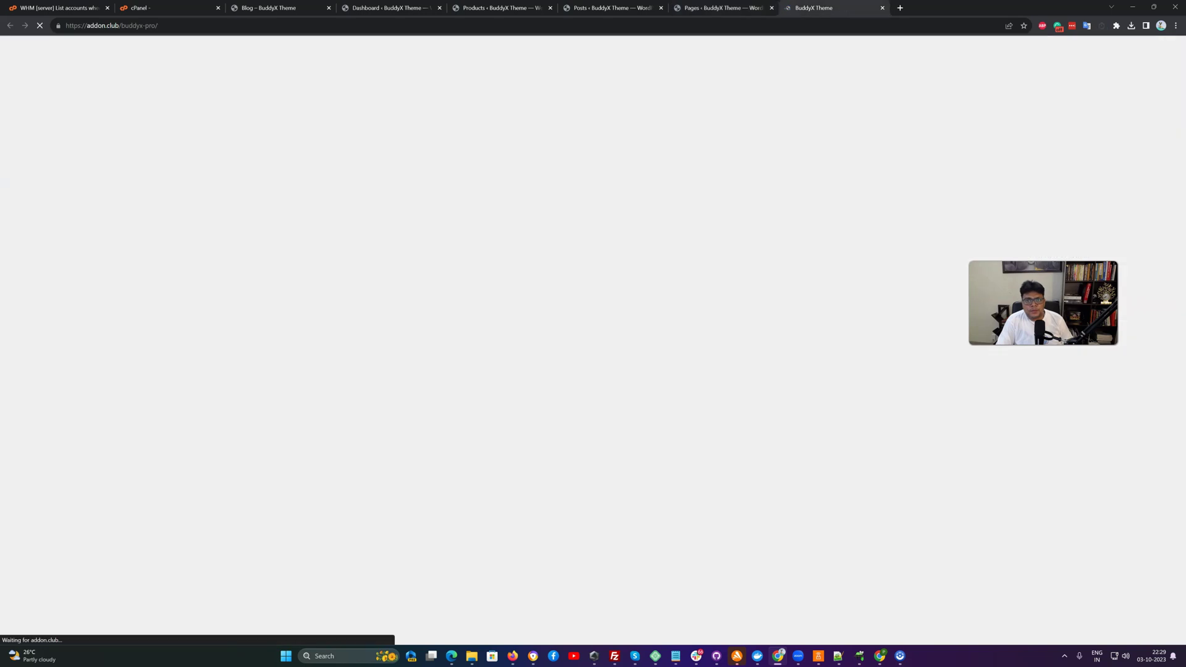
{"action": "scroll", "coordinate": [547, 345], "scroll_direction": "down", "scroll_amount": 20}
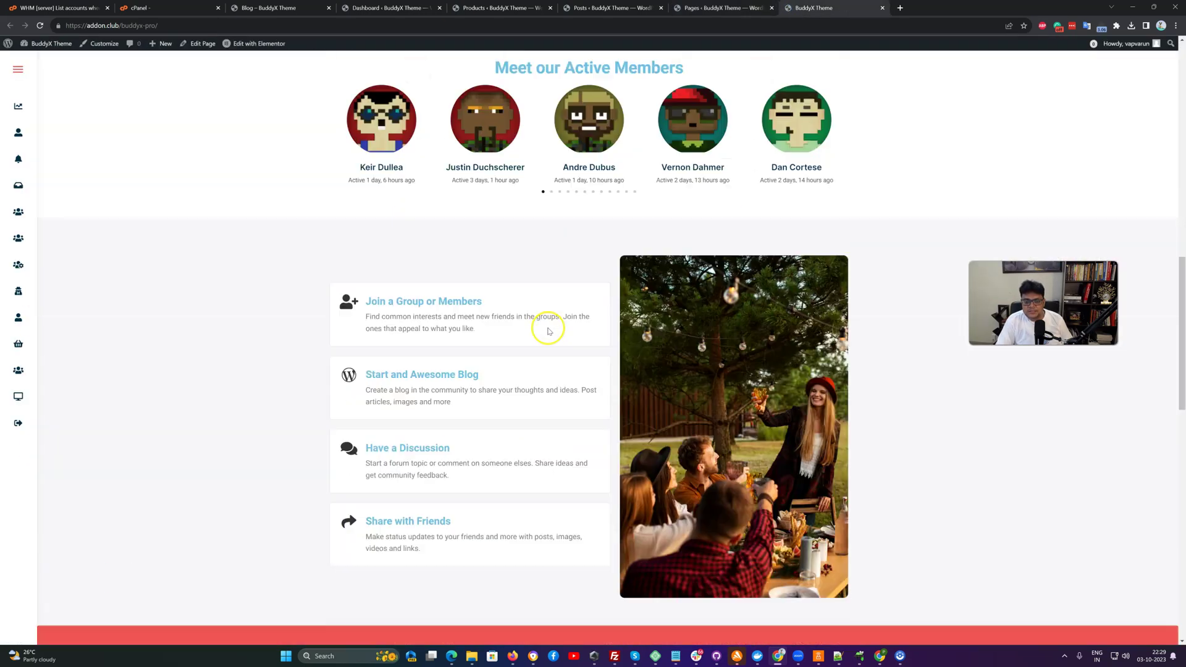
{"action": "scroll", "coordinate": [543, 358], "scroll_direction": "up", "scroll_amount": 15}
{"action": "scroll", "coordinate": [539, 363], "scroll_direction": "up", "scroll_amount": 5}
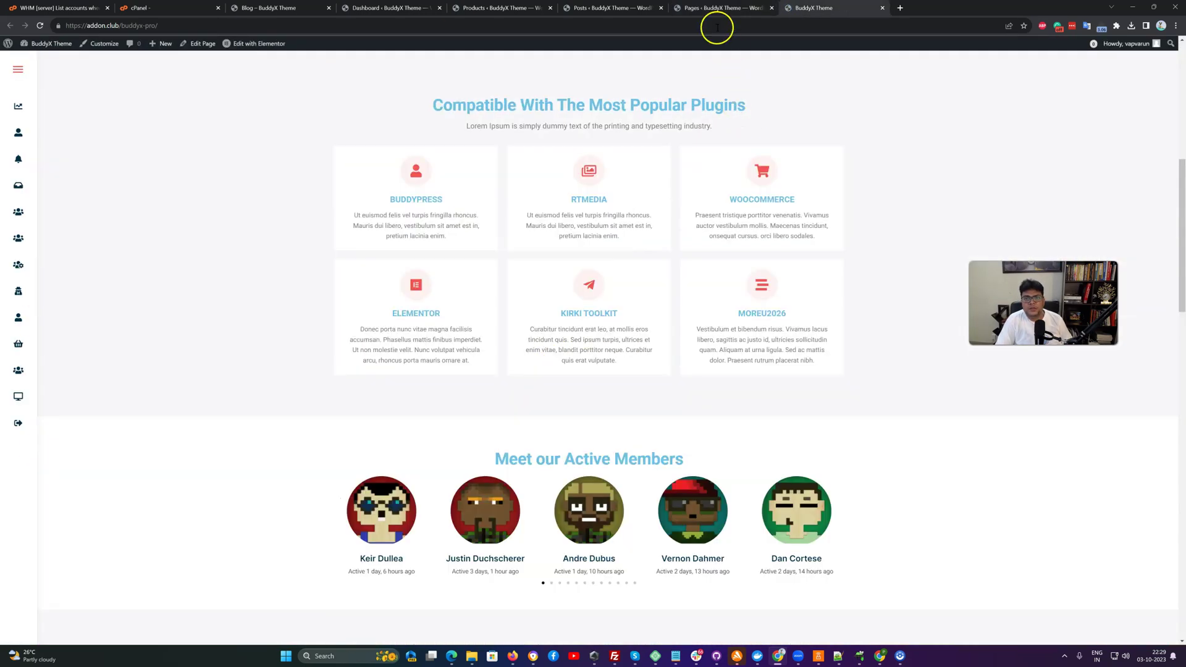
{"action": "scroll", "coordinate": [617, 68], "scroll_direction": "up", "scroll_amount": 7}
Step: Check the Activity and Members pages, then return to the admin Pages list tab
{"action": "left_click", "coordinate": [617, 73]}
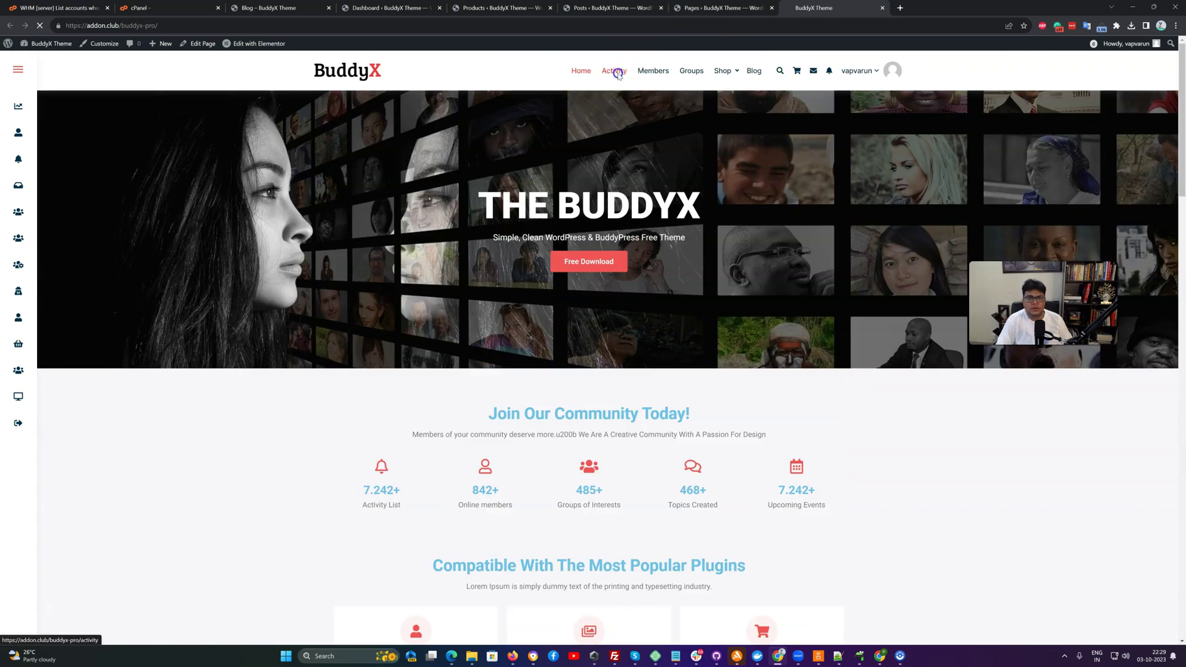
{"action": "left_click", "coordinate": [655, 72]}
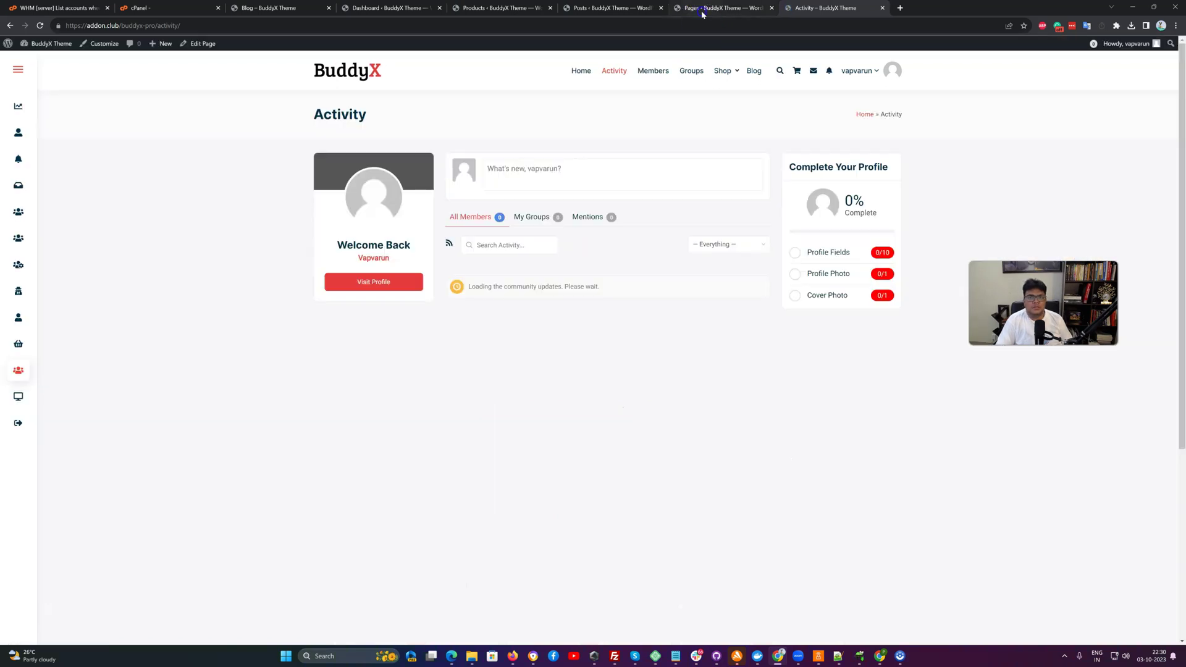
{"action": "left_click", "coordinate": [703, 14]}
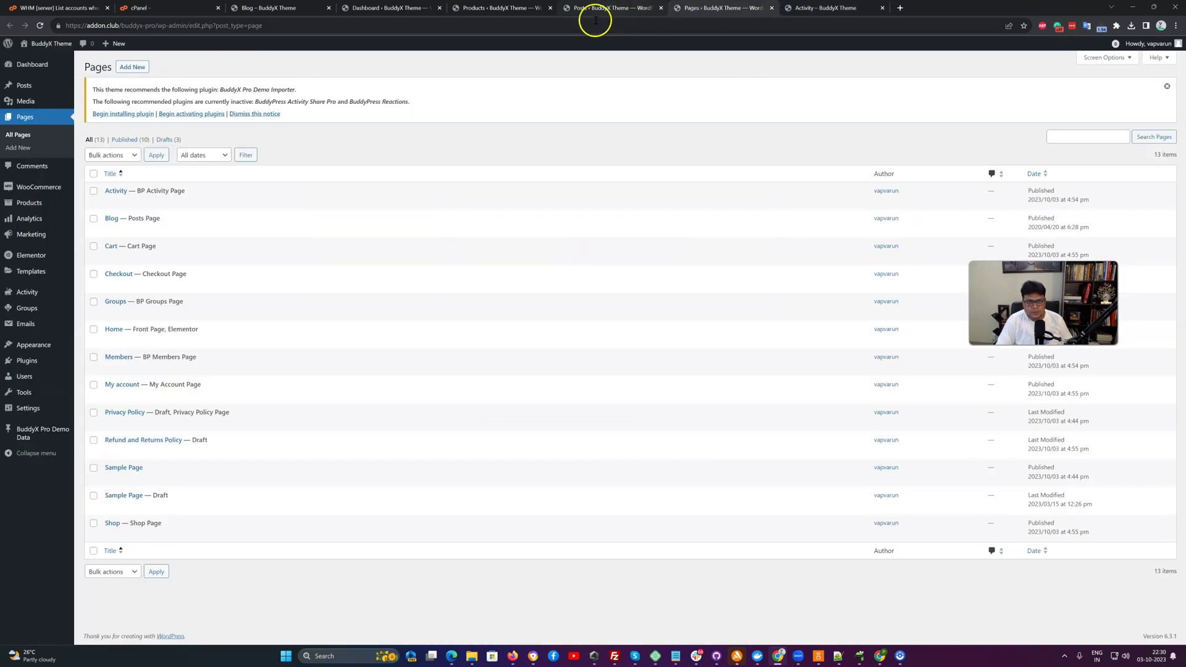
Step: Open the BuddyX Pro Demo Data page and filter the Activity feed to My Groups
{"action": "left_click", "coordinate": [45, 437]}
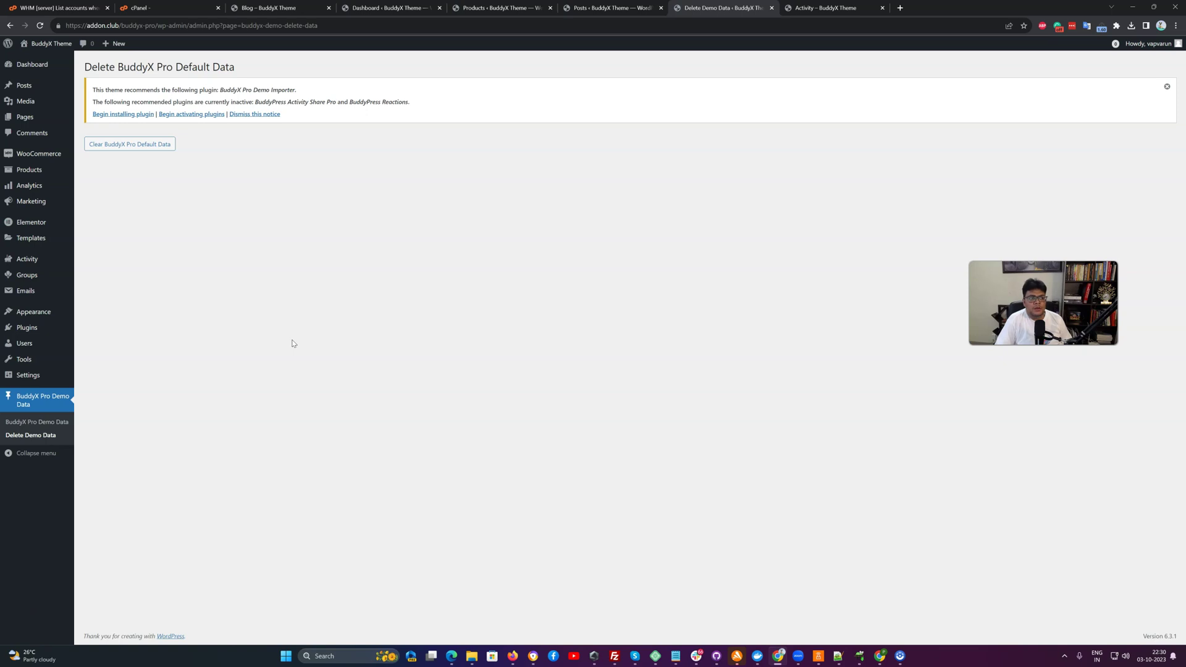
{"action": "left_click", "coordinate": [820, 6]}
{"action": "left_click", "coordinate": [517, 224]}
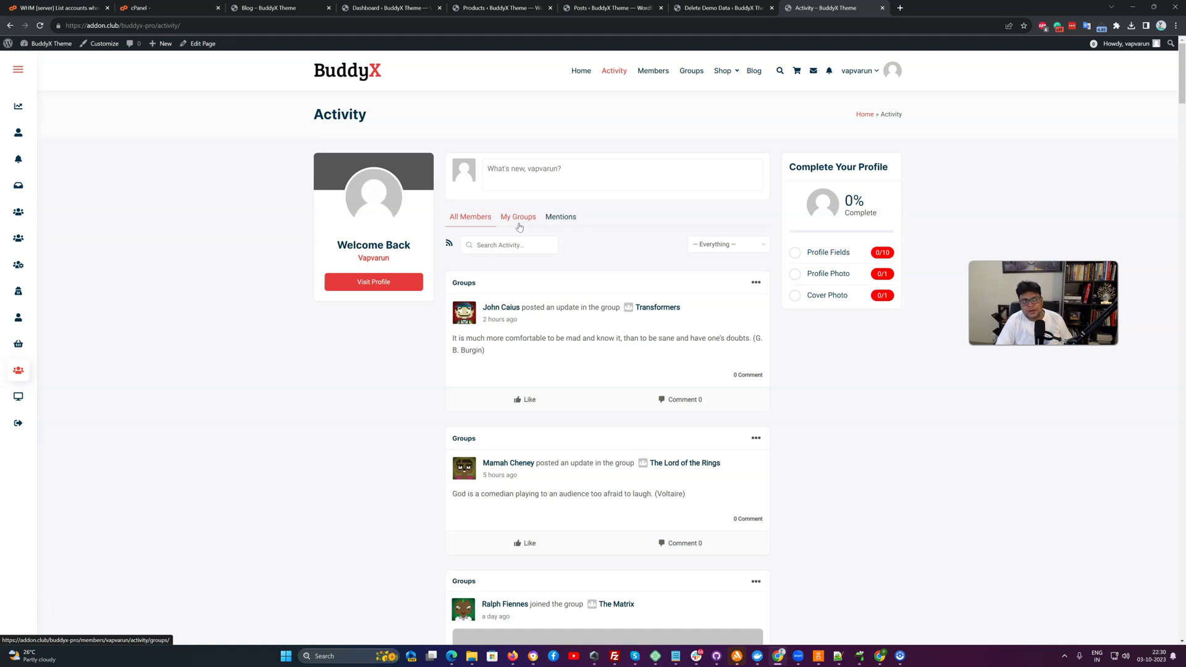
{"action": "key", "text": "ctrl+shift+Tab"}
{"action": "key", "text": "ctrl+shift+Tab"}
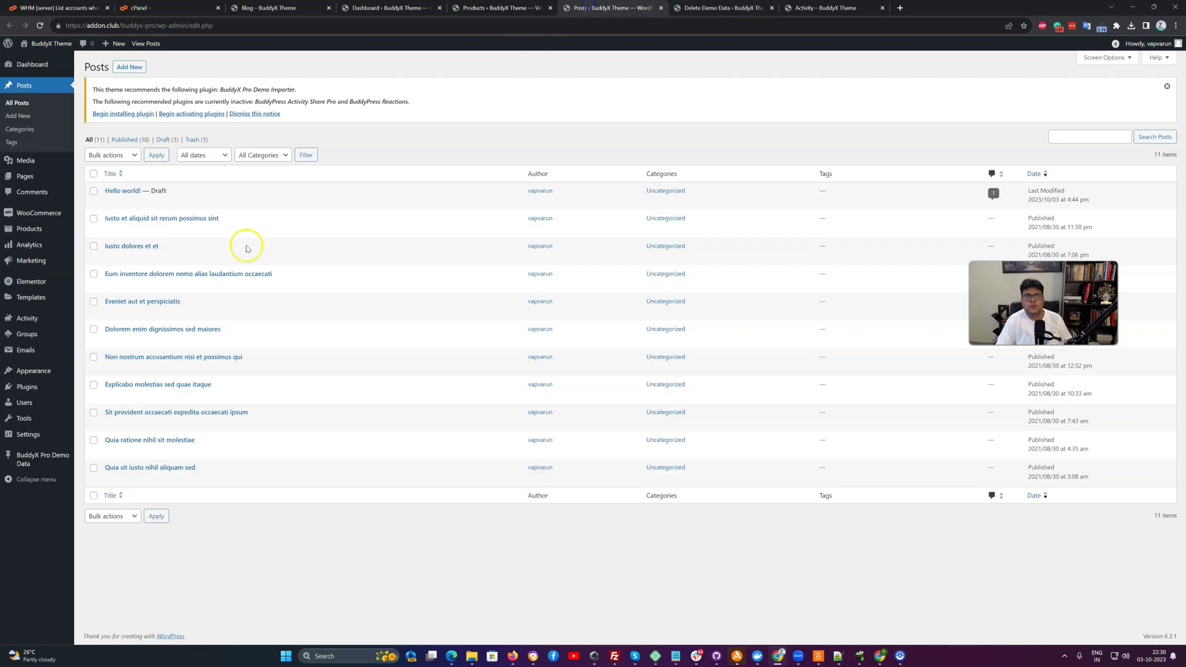
Step: Go to WP Reset from Installed Plugins and enter 'reset' as the Site Reset confirmation
{"action": "mouse_move", "coordinate": [31, 390]}
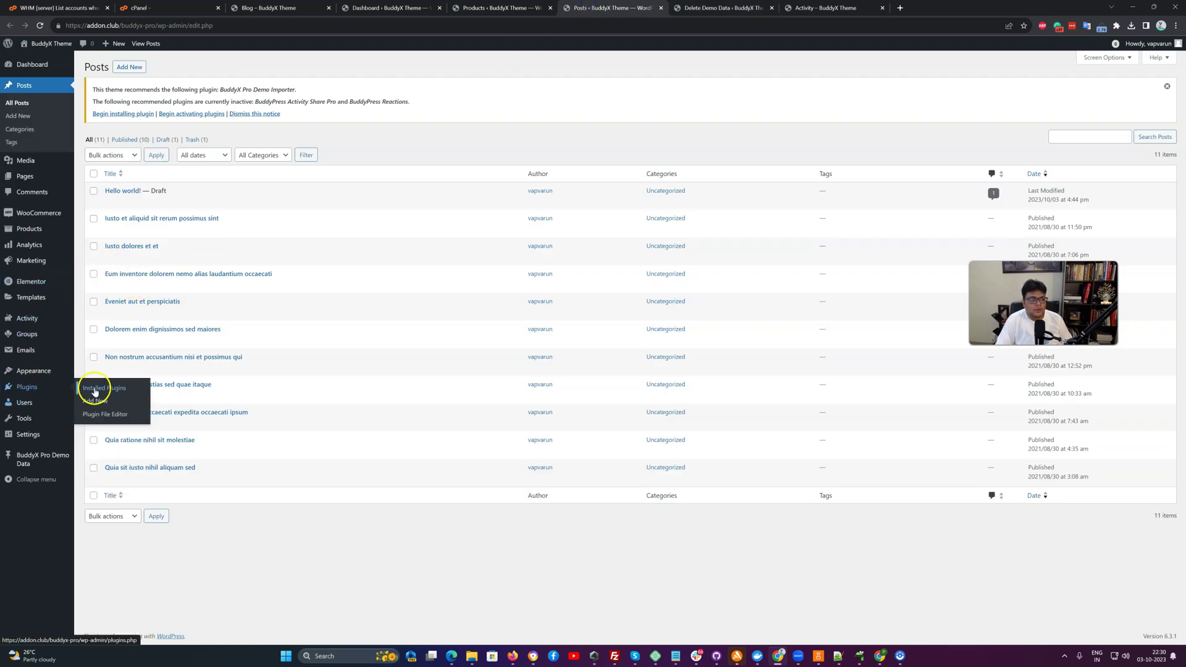
{"action": "left_click", "coordinate": [94, 389]}
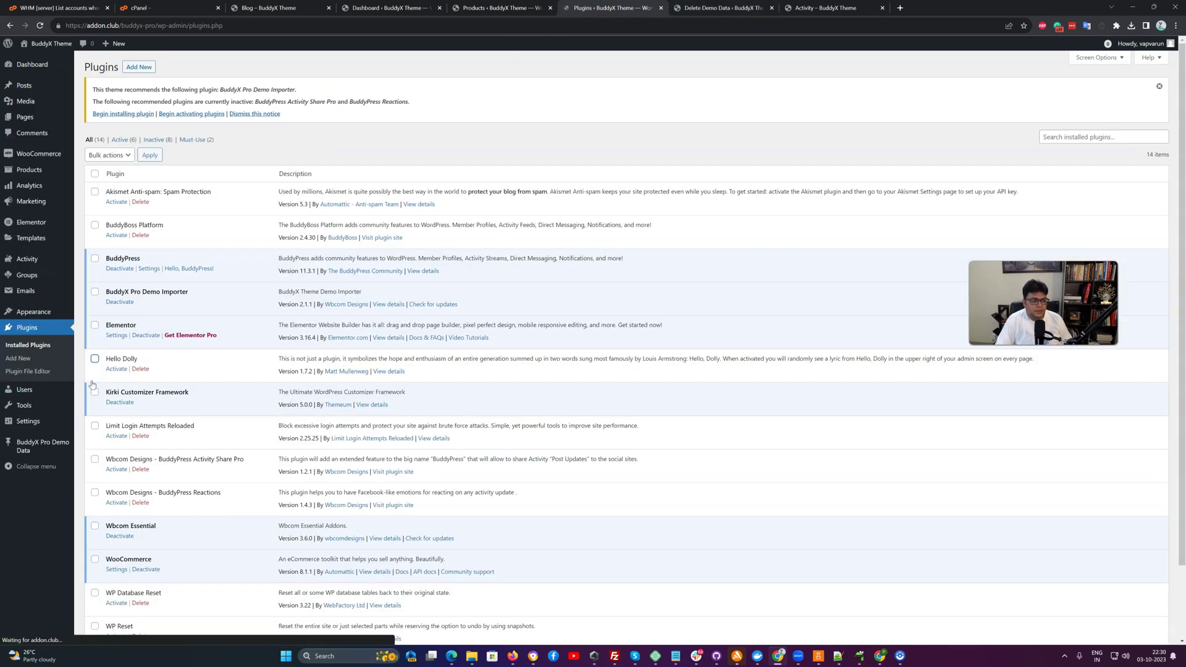
{"action": "left_click", "coordinate": [117, 157]}
{"action": "left_click", "coordinate": [226, 158]}
{"action": "left_click", "coordinate": [122, 258]}
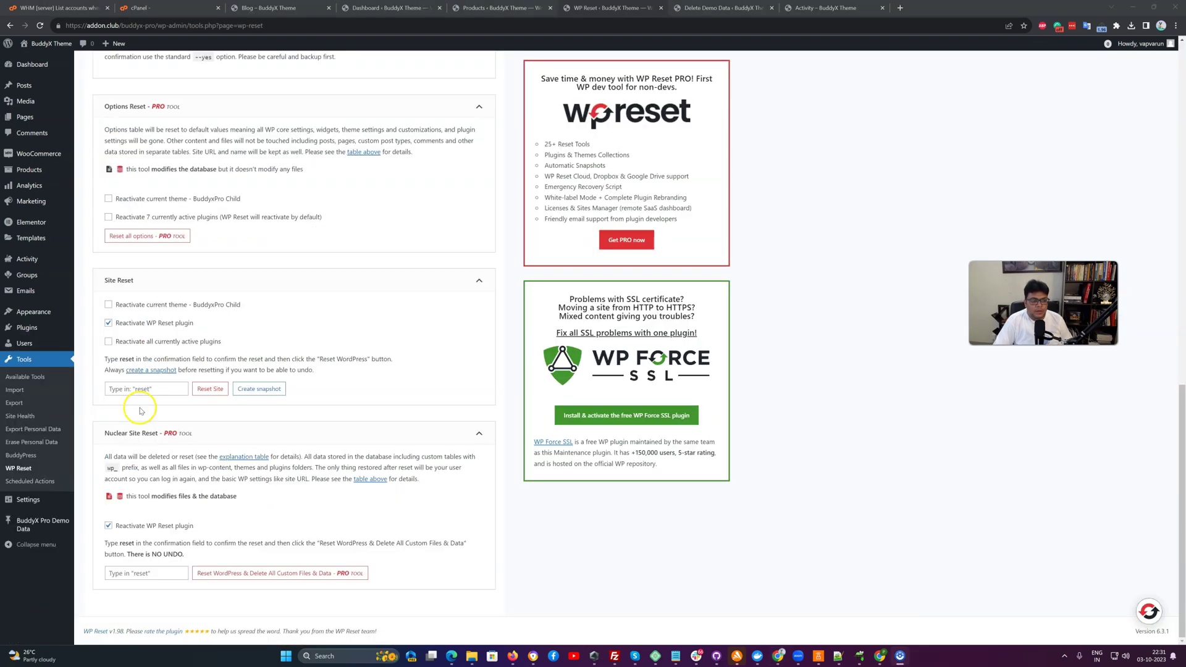
{"action": "left_click", "coordinate": [140, 392]}
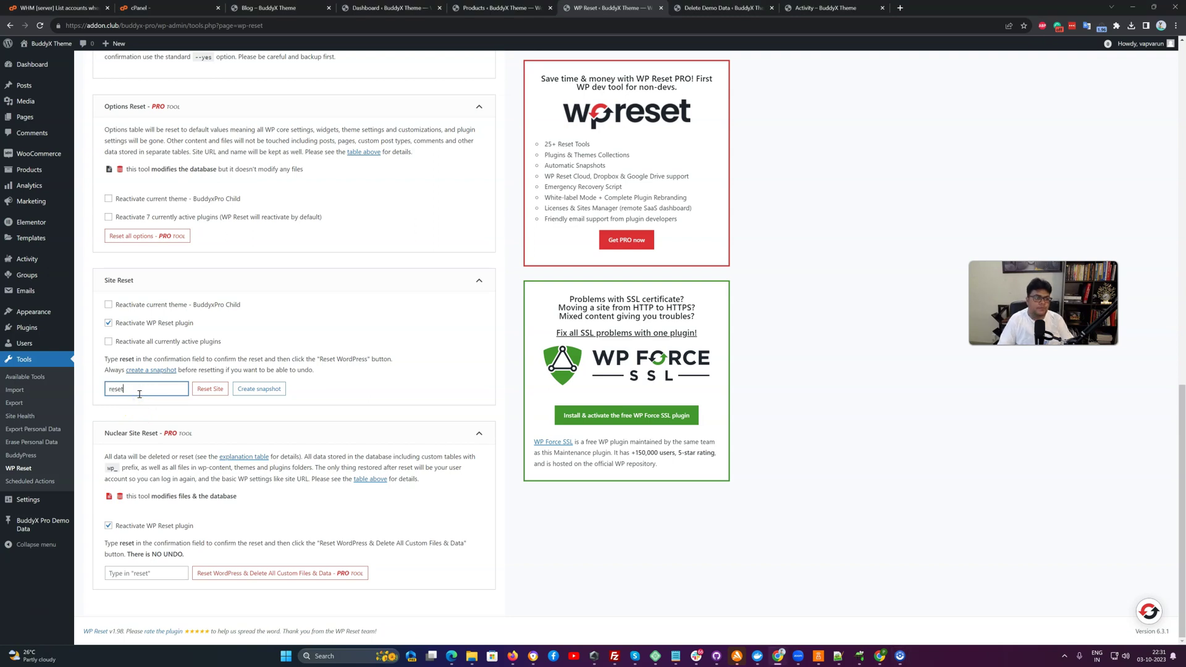
Step: Reset the site to defaults and activate the BuddyBoss Platform plugin
{"action": "left_click", "coordinate": [210, 389]}
{"action": "mouse_move", "coordinate": [34, 199]}
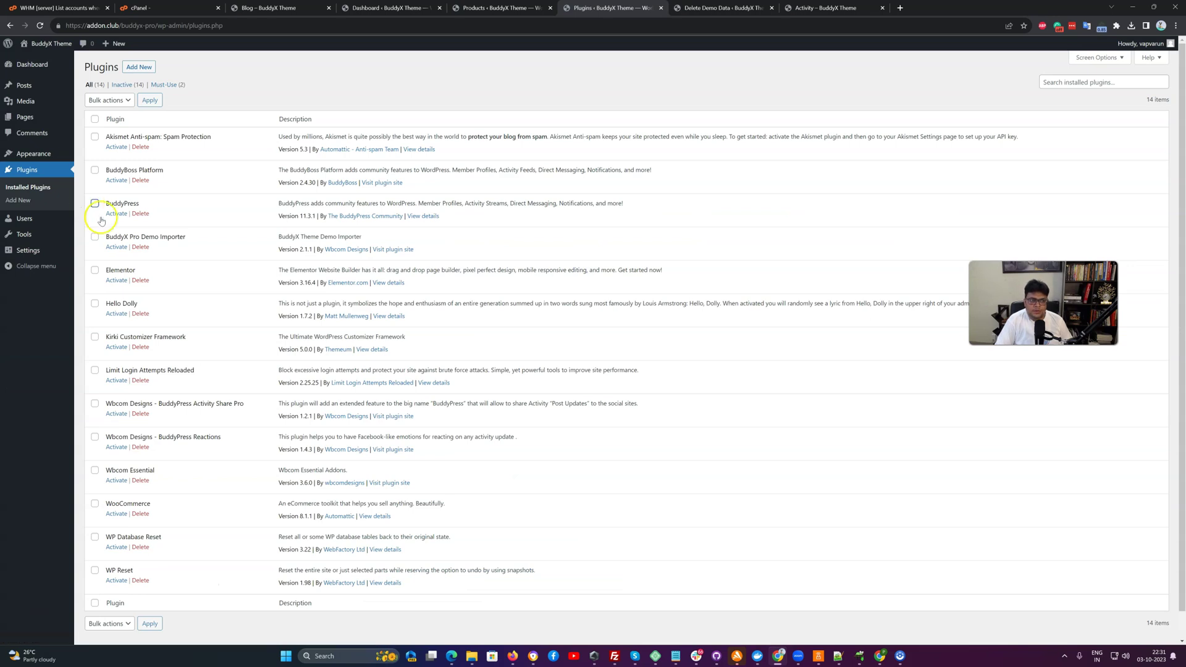
{"action": "left_click", "coordinate": [118, 180]}
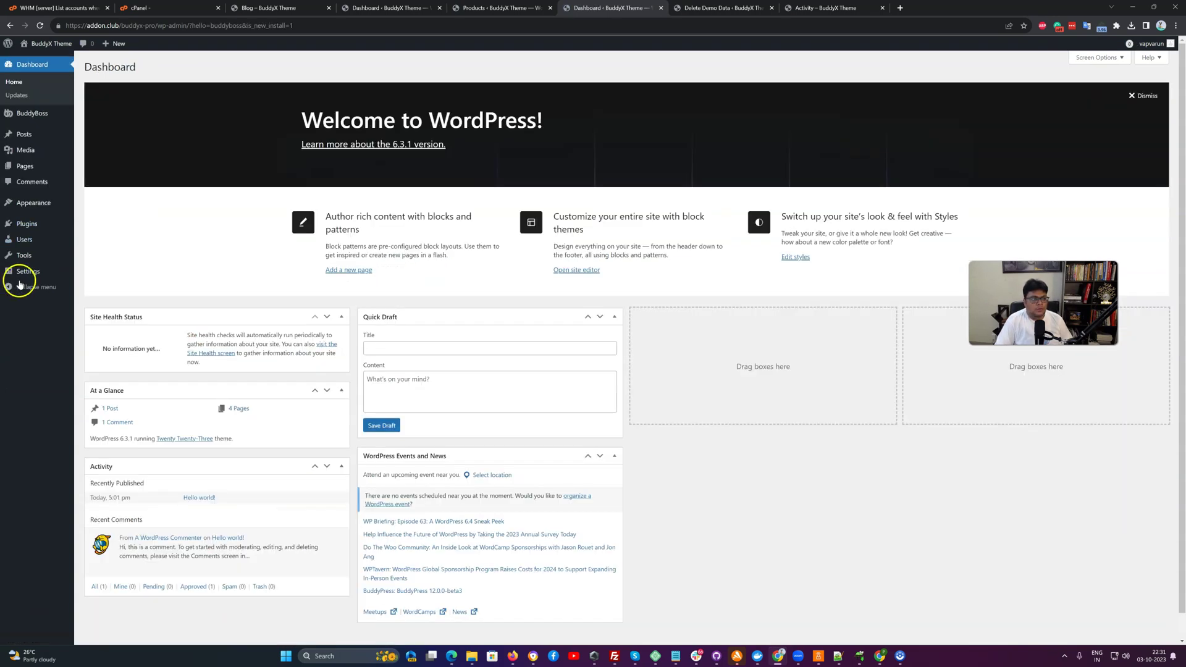
Step: Bulk-activate all thirteen components in the BuddyBoss Components list
{"action": "mouse_move", "coordinate": [28, 271]}
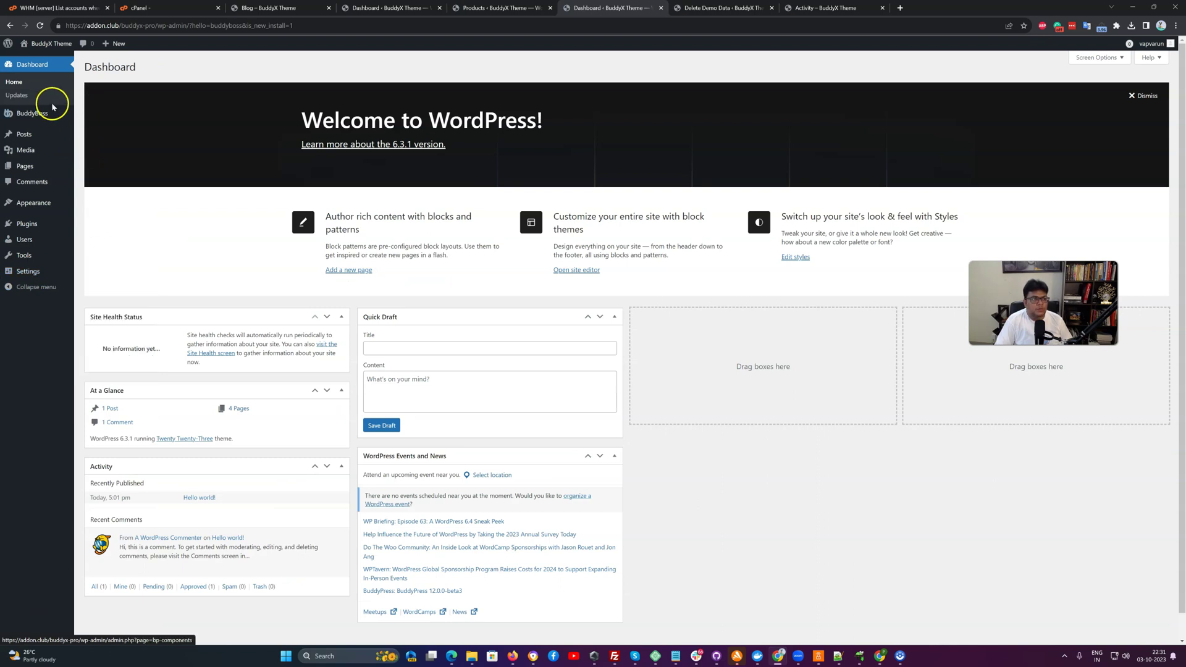
{"action": "mouse_move", "coordinate": [34, 114]}
{"action": "left_click", "coordinate": [93, 118]}
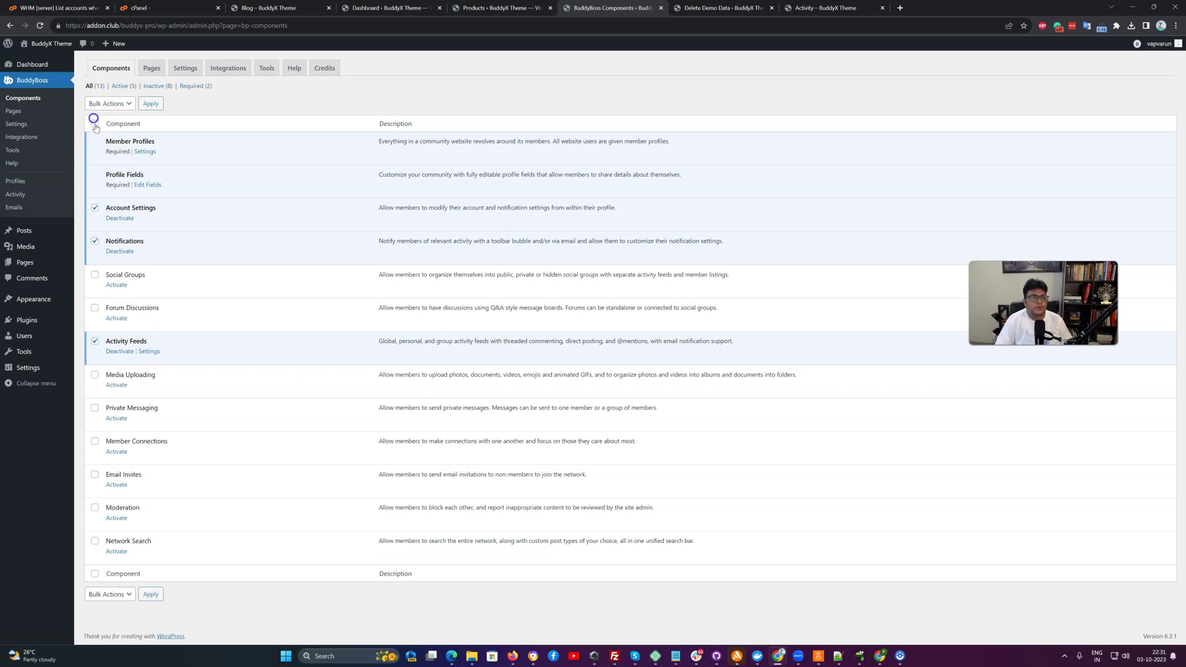
{"action": "left_click", "coordinate": [110, 104]}
{"action": "left_click", "coordinate": [105, 117]}
Step: Open Settings > Permalinks and select the Post name structure
{"action": "mouse_move", "coordinate": [28, 432]}
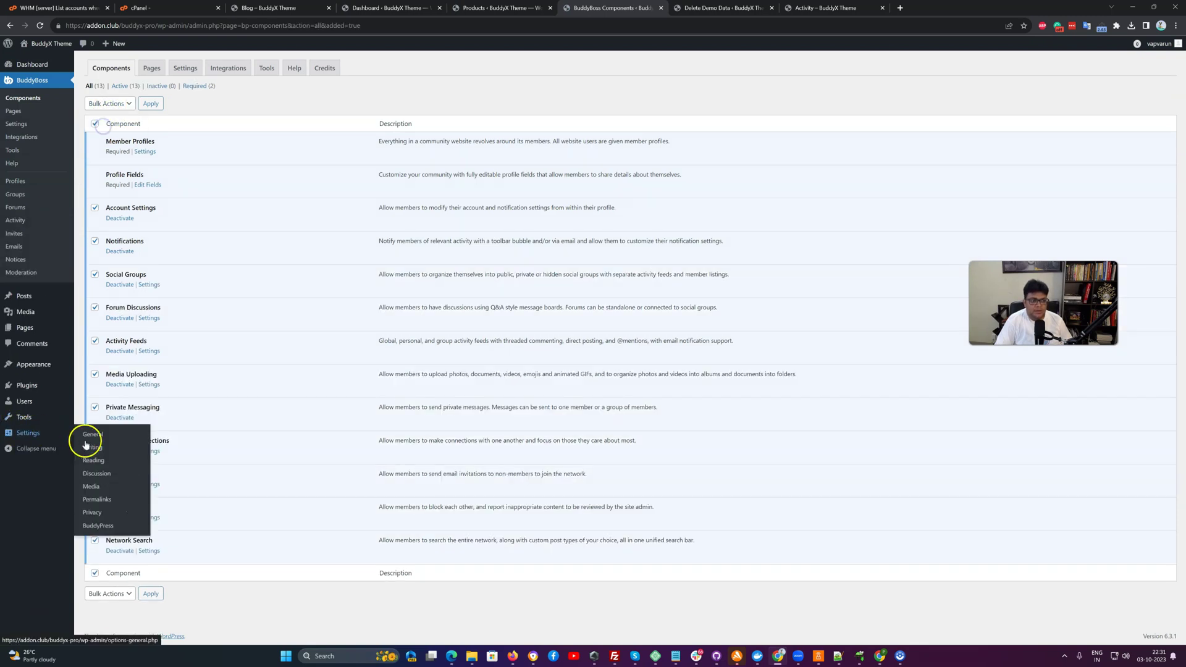
{"action": "left_click", "coordinate": [97, 499]}
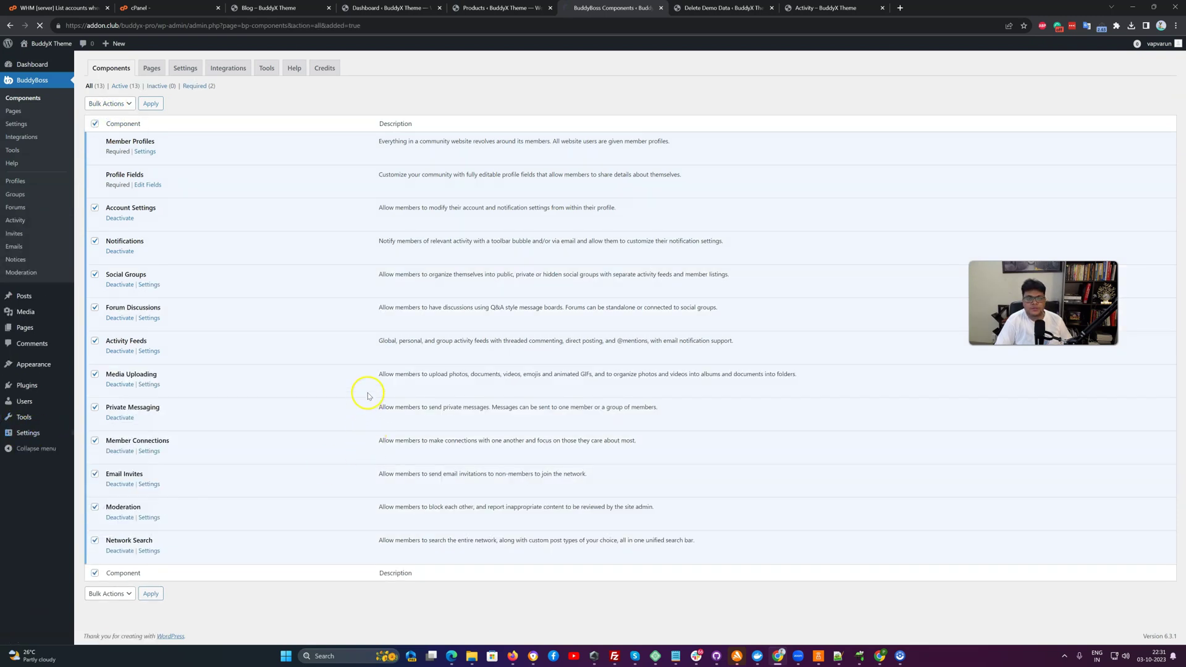
{"action": "left_click", "coordinate": [192, 270]}
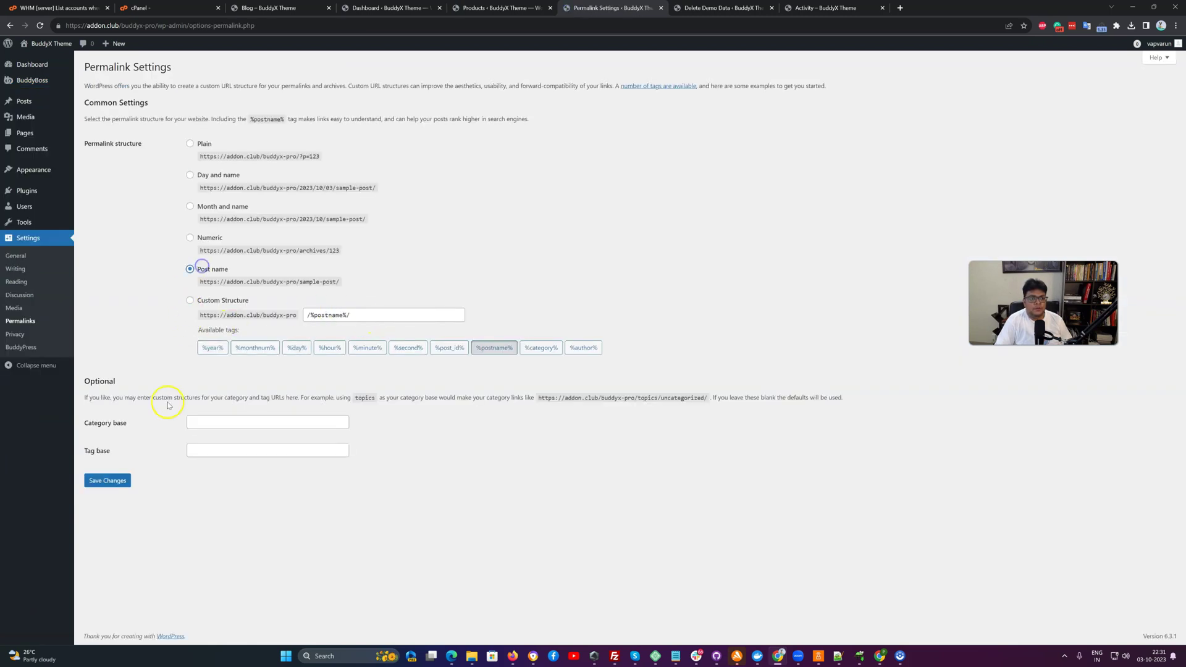
Step: Save the Post name permalinks, then activate BuddyX Pro Demo Importer 2.1.1 under Installed Plugins
{"action": "left_click", "coordinate": [112, 481]}
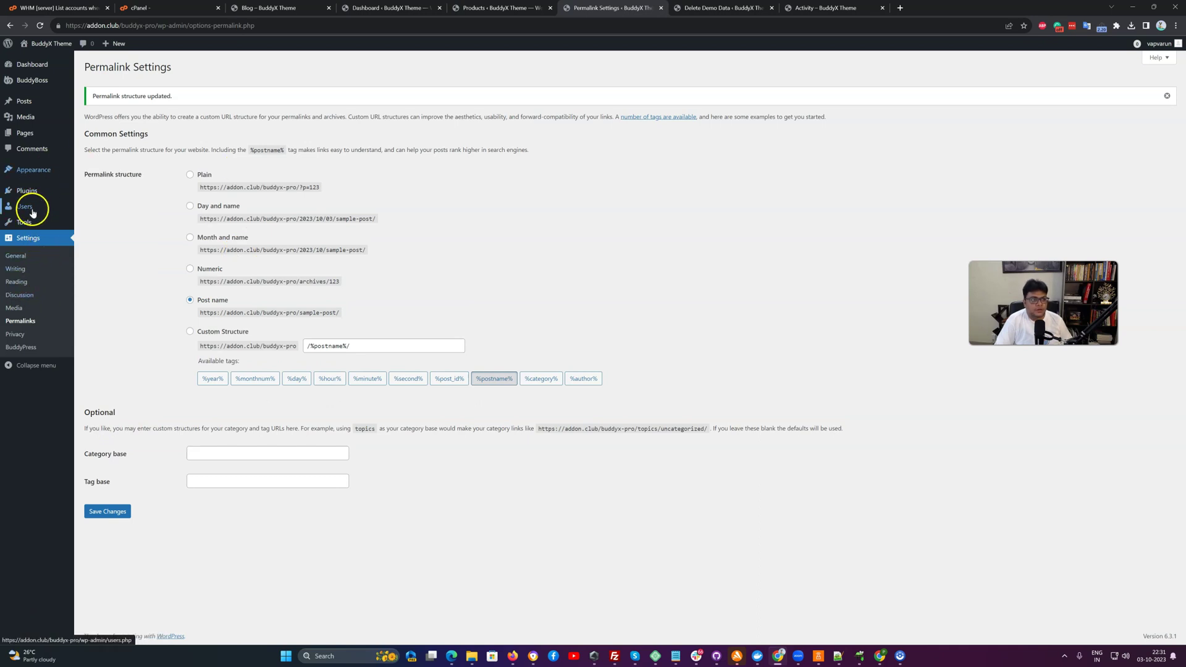
{"action": "mouse_move", "coordinate": [35, 193]}
{"action": "left_click", "coordinate": [111, 193]}
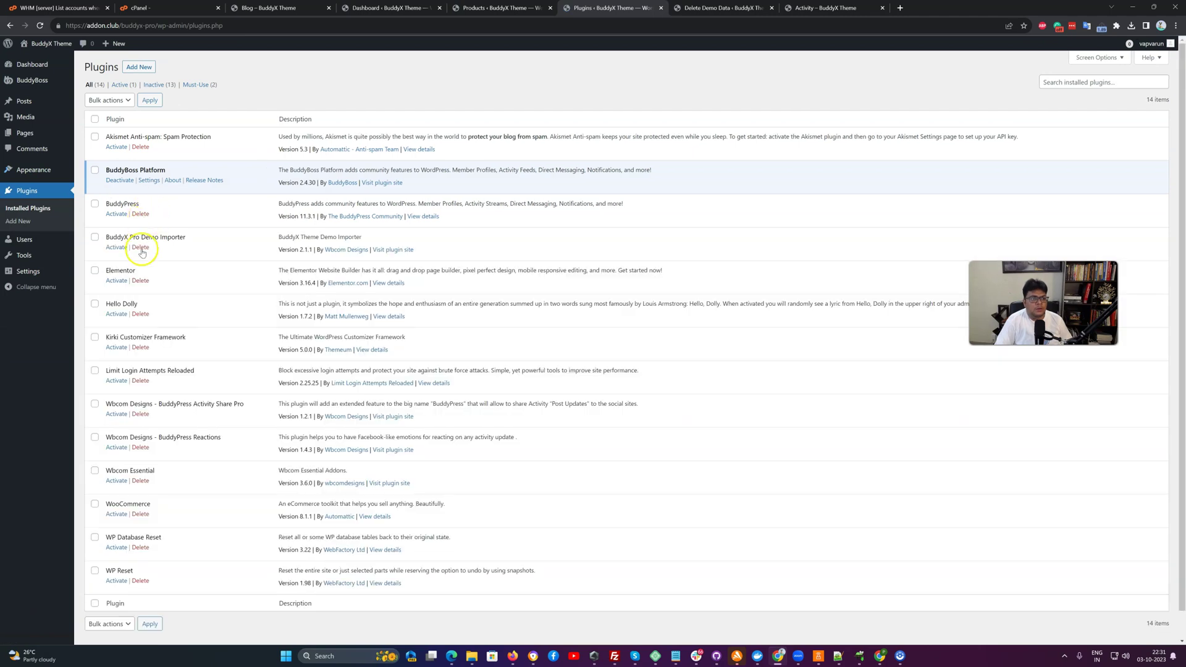
{"action": "left_click", "coordinate": [115, 248]}
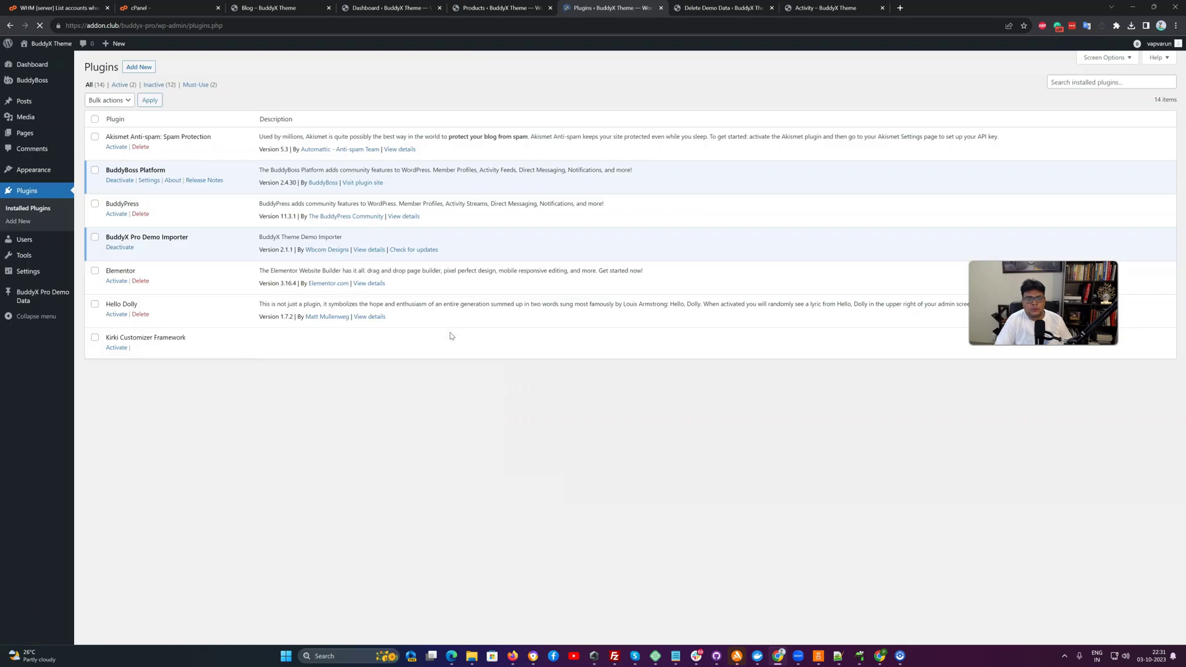
{"action": "scroll", "coordinate": [210, 309], "scroll_direction": "down", "scroll_amount": 1}
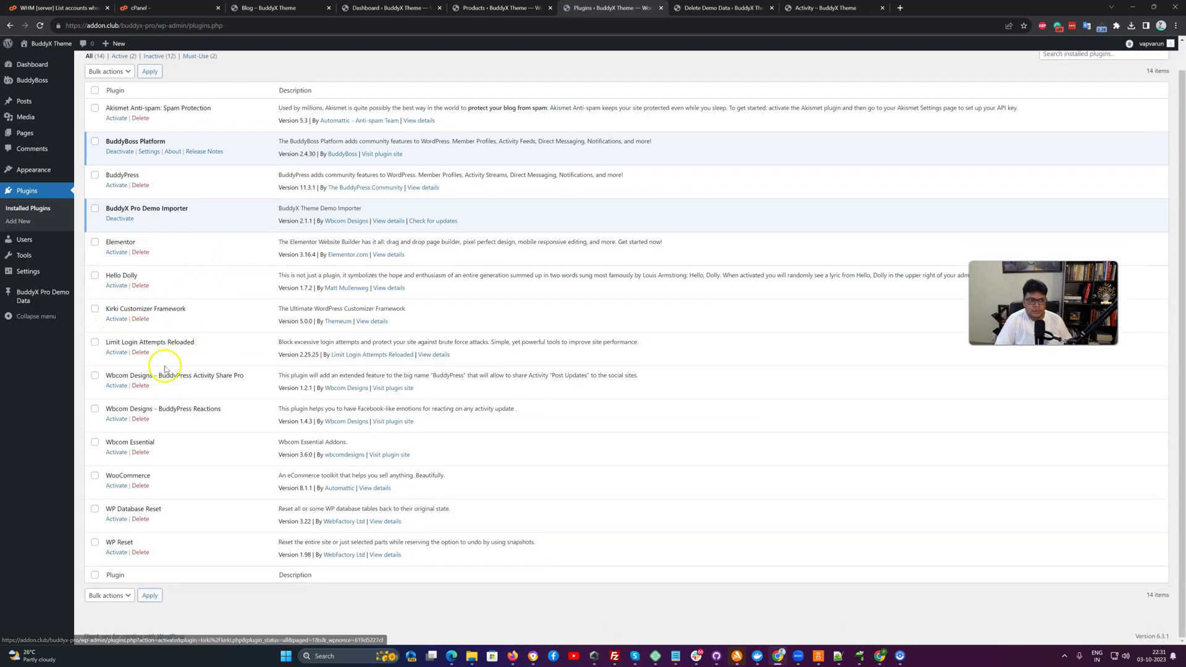
Step: In Theme Setup, install the recommended plugins and import the BuddyX with BB Platform demo
{"action": "left_click", "coordinate": [100, 210]}
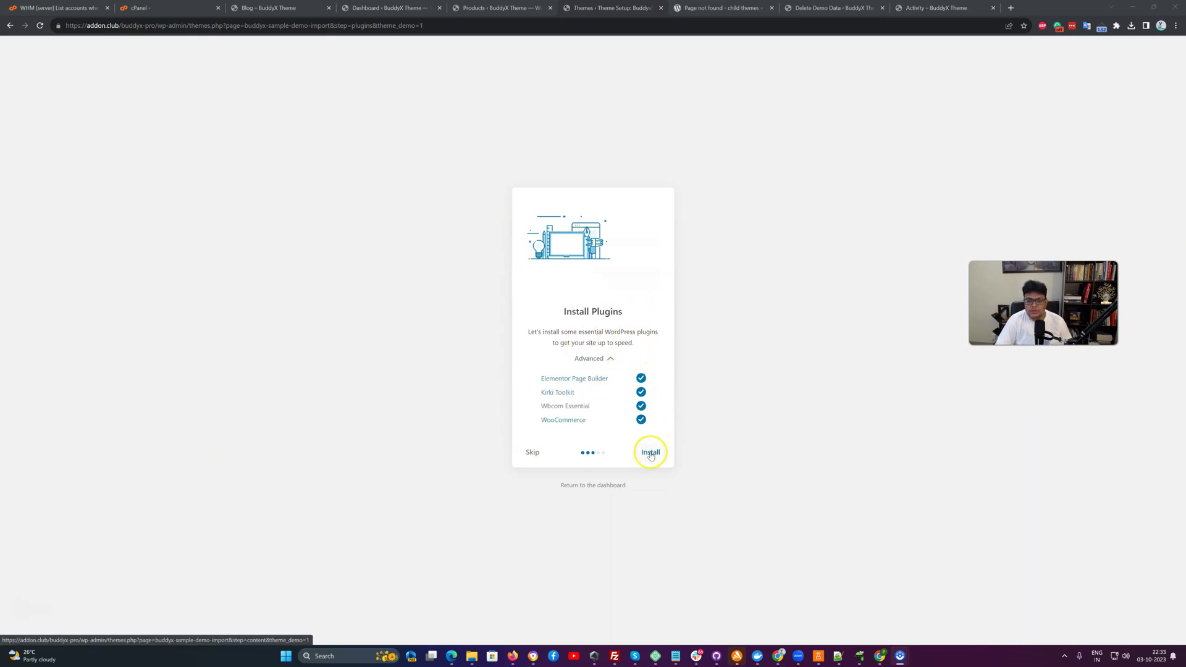
{"action": "left_click", "coordinate": [656, 452]}
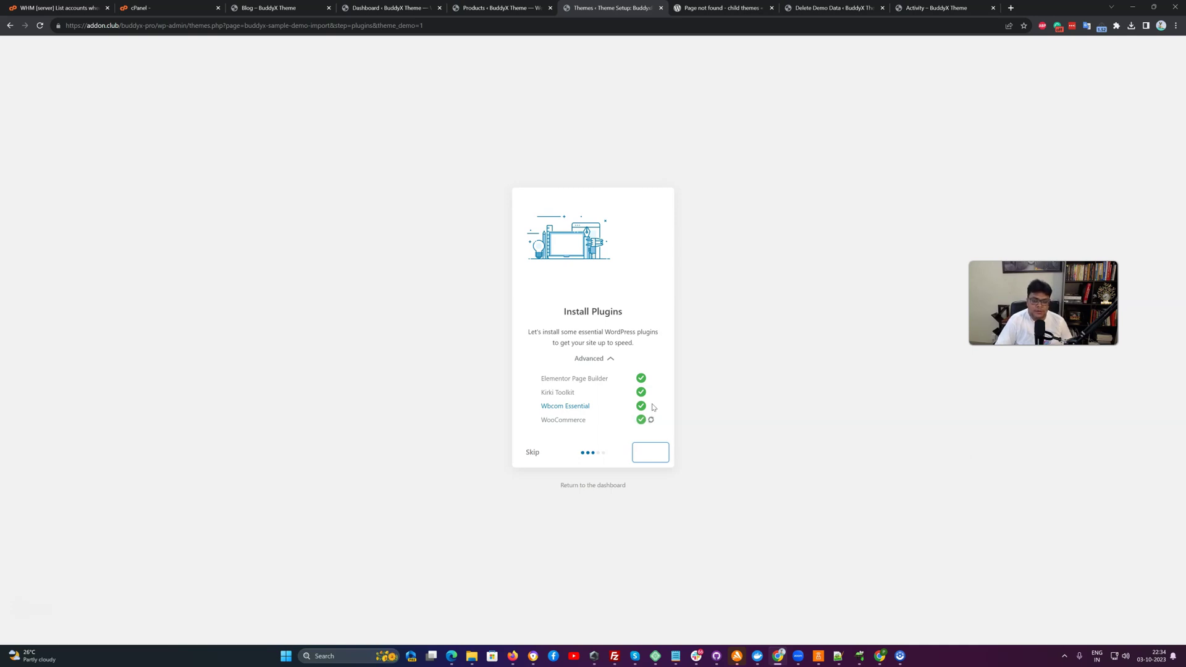
{"action": "left_click", "coordinate": [656, 456]}
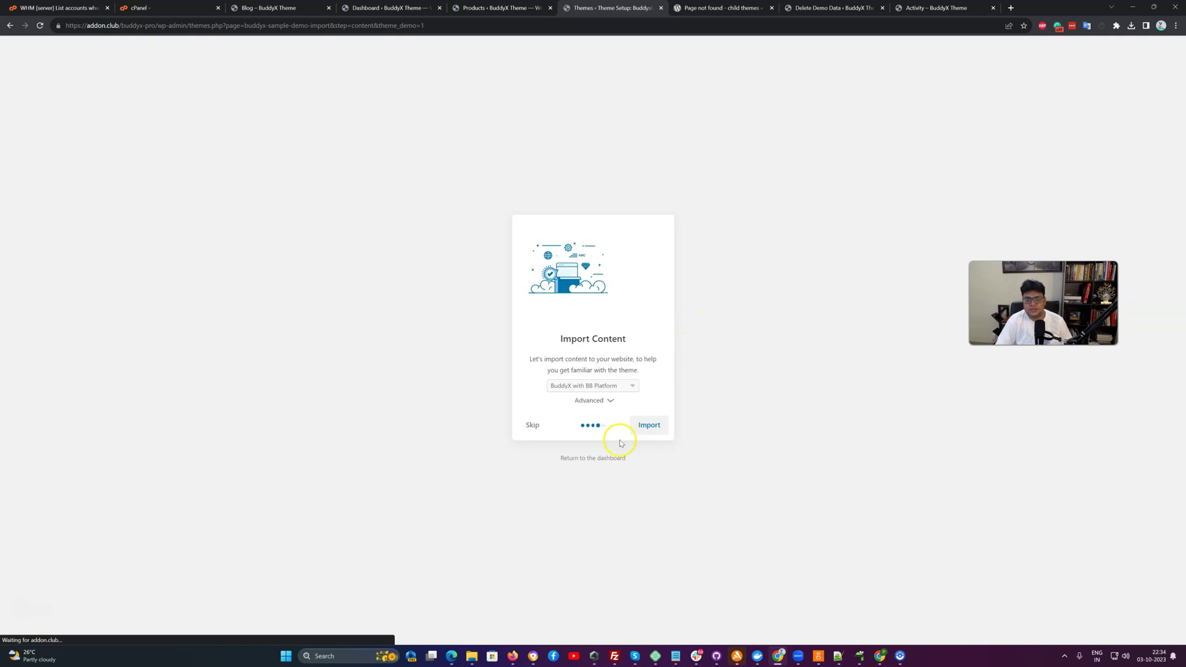
{"action": "left_click", "coordinate": [610, 400]}
{"action": "left_click", "coordinate": [649, 472]}
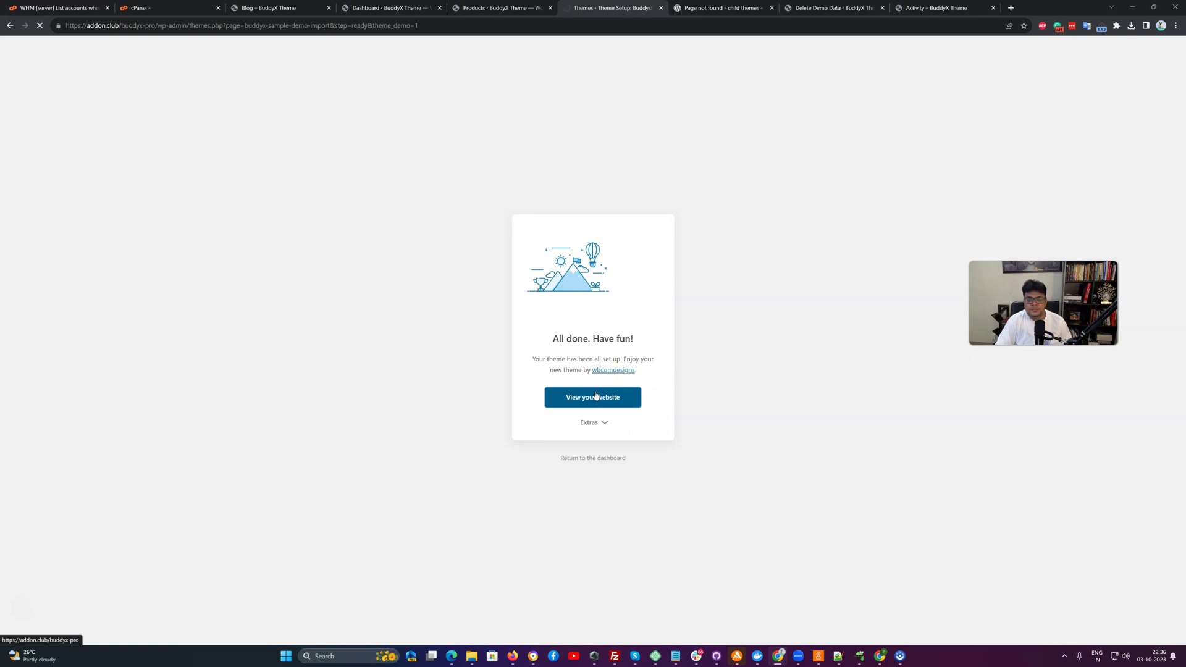
Step: Browse the new demo homepage and its News Feed, then go back to the admin tab
{"action": "left_click", "coordinate": [599, 398]}
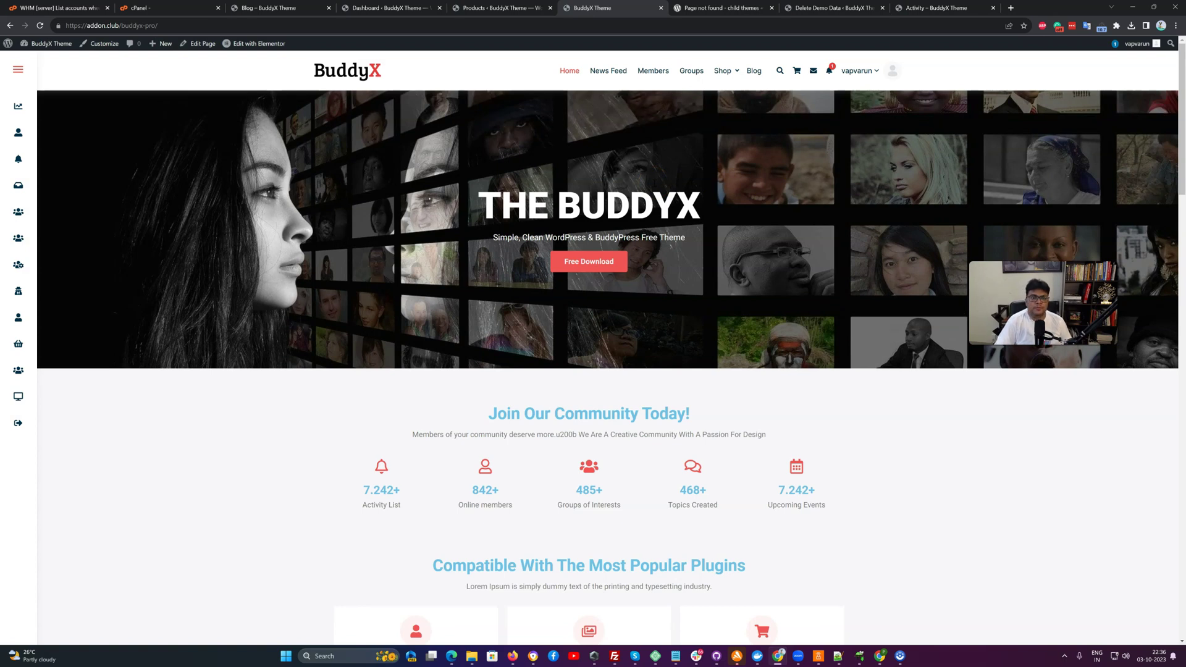
{"action": "scroll", "coordinate": [710, 247], "scroll_direction": "down", "scroll_amount": 20}
{"action": "scroll", "coordinate": [667, 173], "scroll_direction": "up", "scroll_amount": 15}
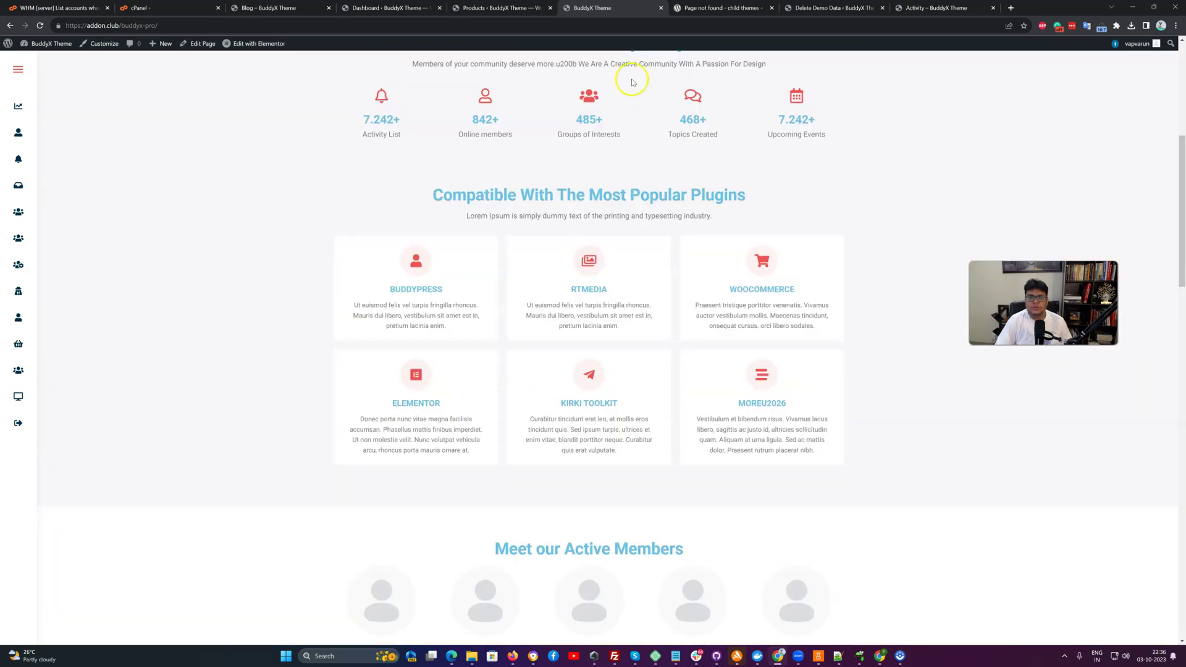
{"action": "scroll", "coordinate": [623, 83], "scroll_direction": "up", "scroll_amount": 6}
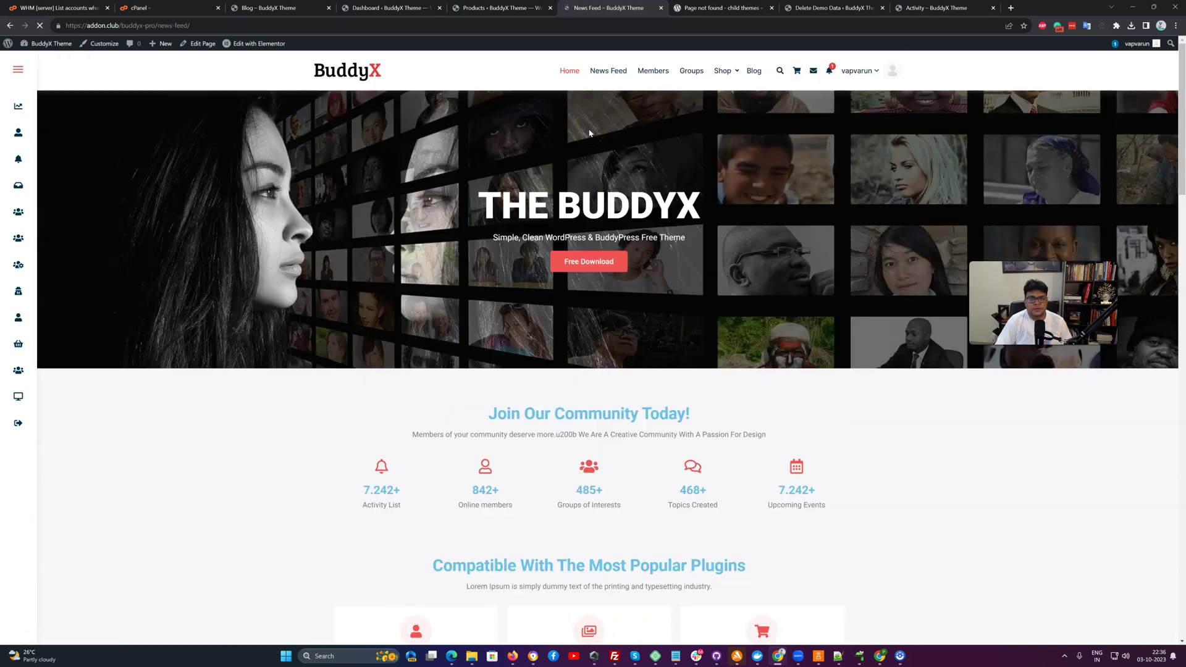
{"action": "scroll", "coordinate": [610, 492], "scroll_direction": "down", "scroll_amount": 5}
{"action": "scroll", "coordinate": [610, 492], "scroll_direction": "up", "scroll_amount": 10}
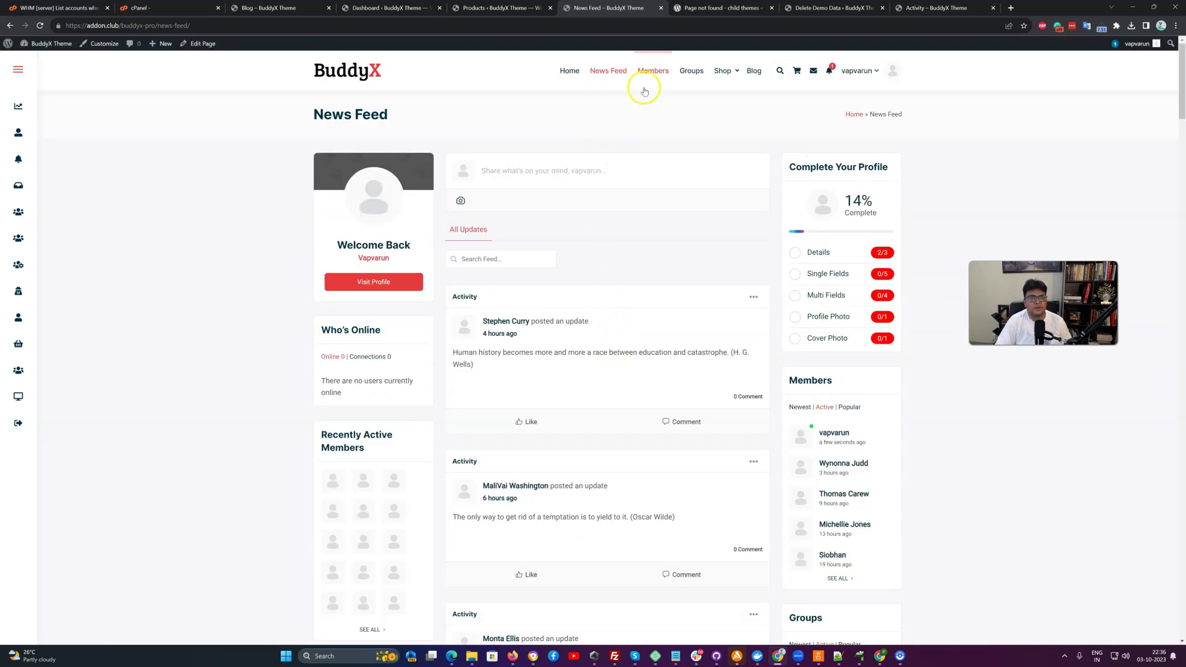
{"action": "left_click", "coordinate": [644, 74]}
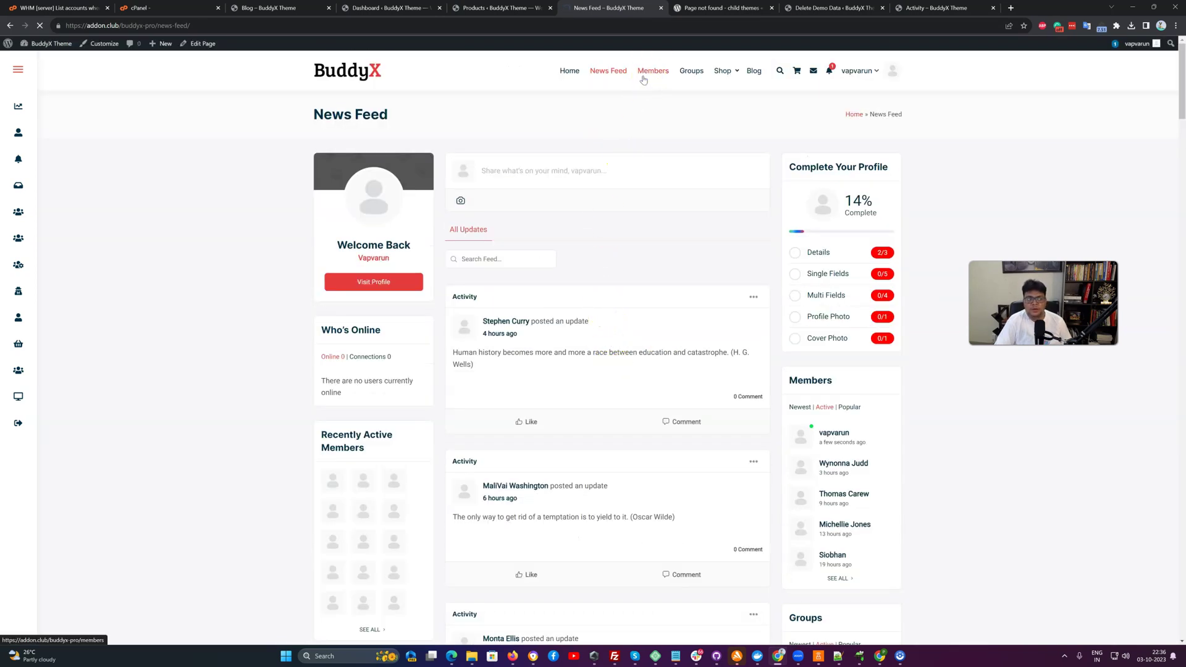
{"action": "left_click", "coordinate": [497, 8]}
{"action": "mouse_move", "coordinate": [27, 71]}
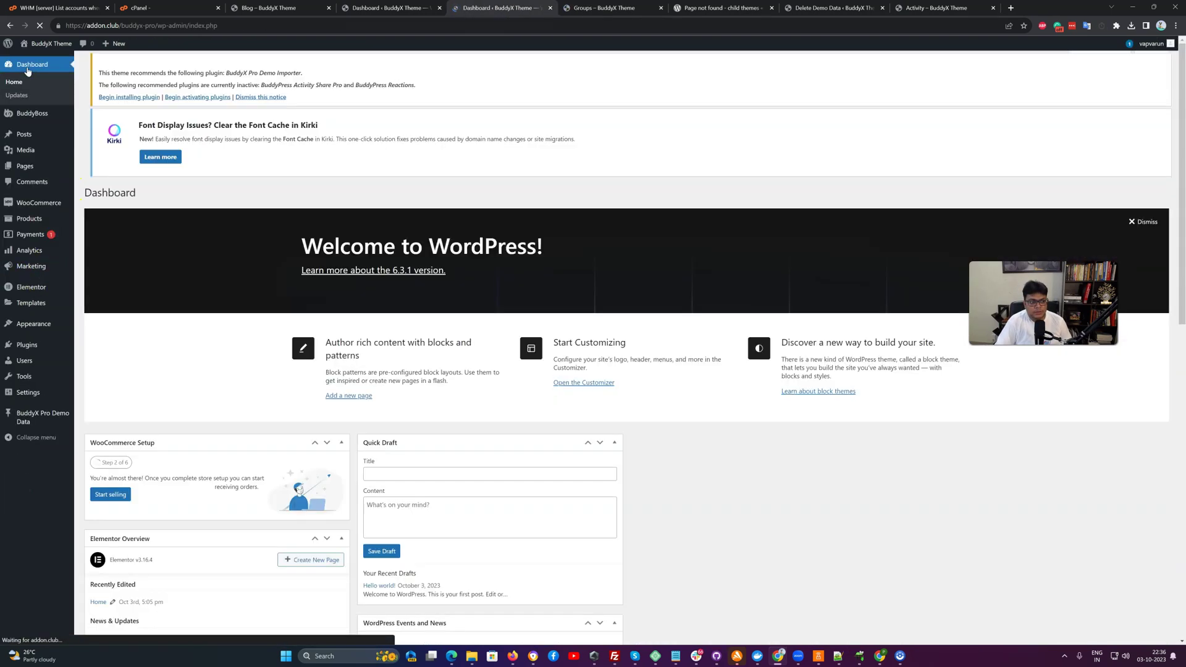
Step: Open the BuddyX Pro Demo Data import page, then the Delete Demo Data page
{"action": "left_click", "coordinate": [107, 369]}
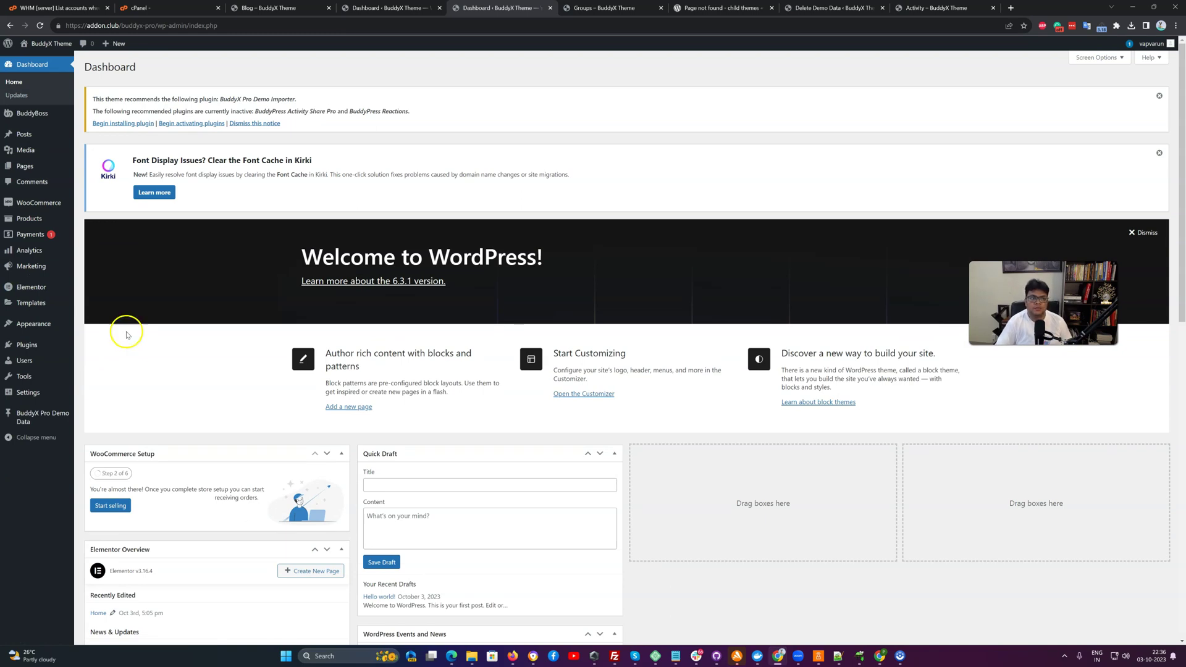
{"action": "left_click", "coordinate": [42, 424]}
{"action": "left_click", "coordinate": [121, 417]}
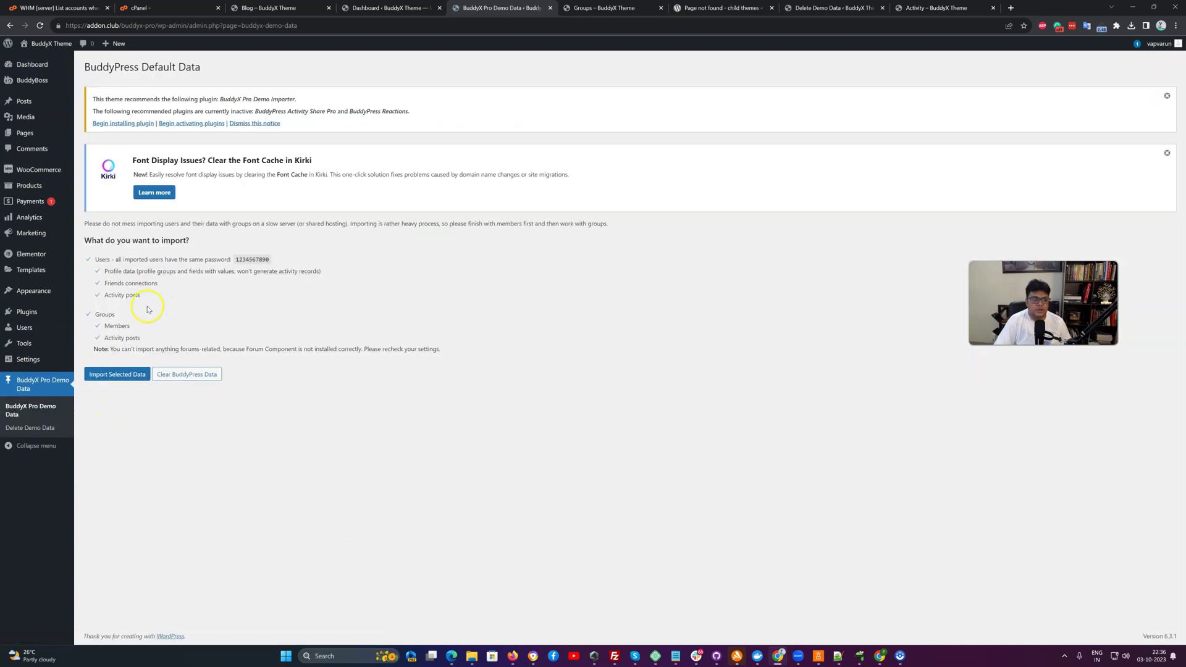
{"action": "left_click", "coordinate": [25, 428]}
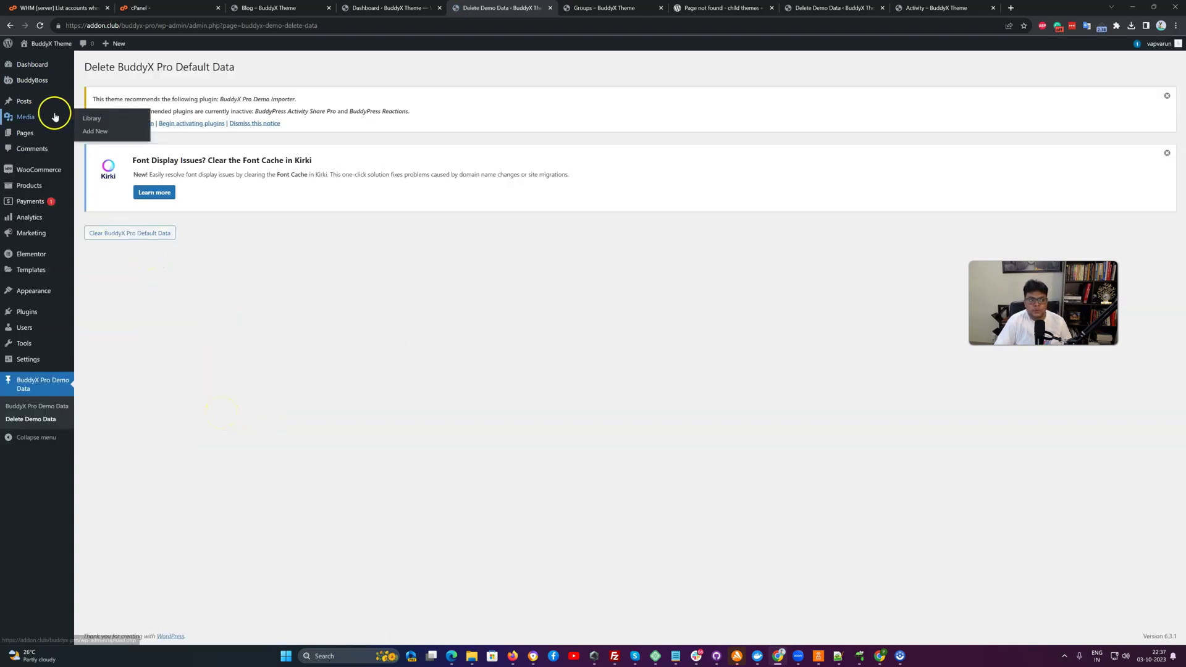
Step: Go back to the demo data import page, then return to the admin Dashboard
{"action": "mouse_move", "coordinate": [38, 107]}
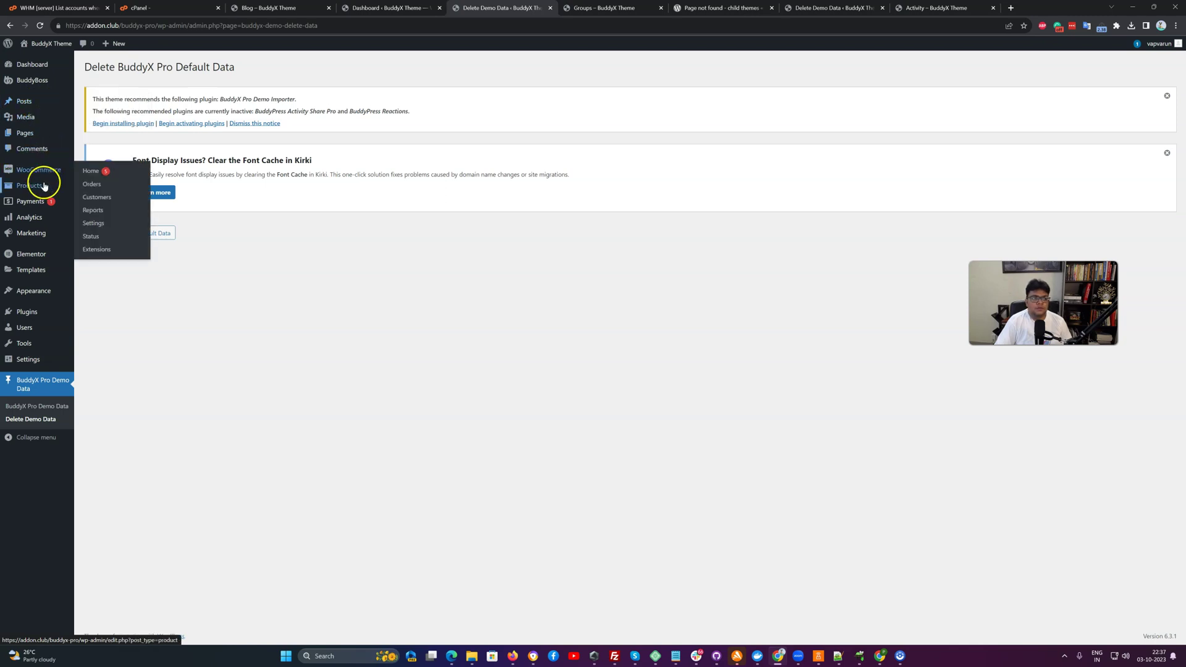
{"action": "left_click", "coordinate": [53, 407]}
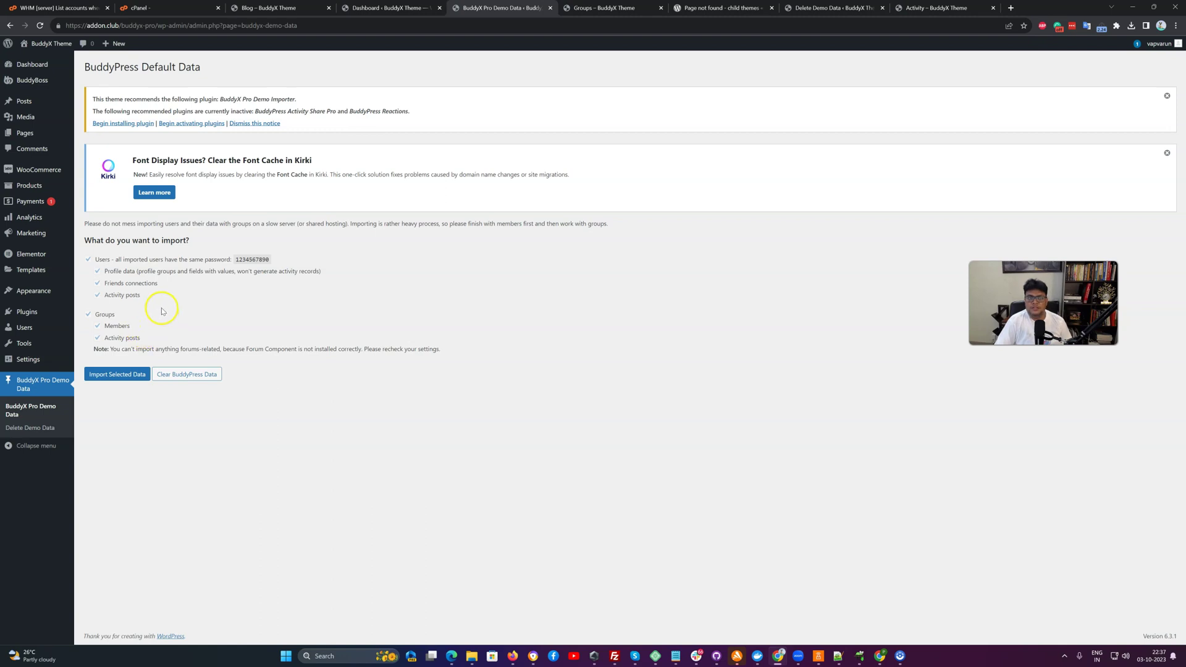
{"action": "left_click", "coordinate": [41, 66]}
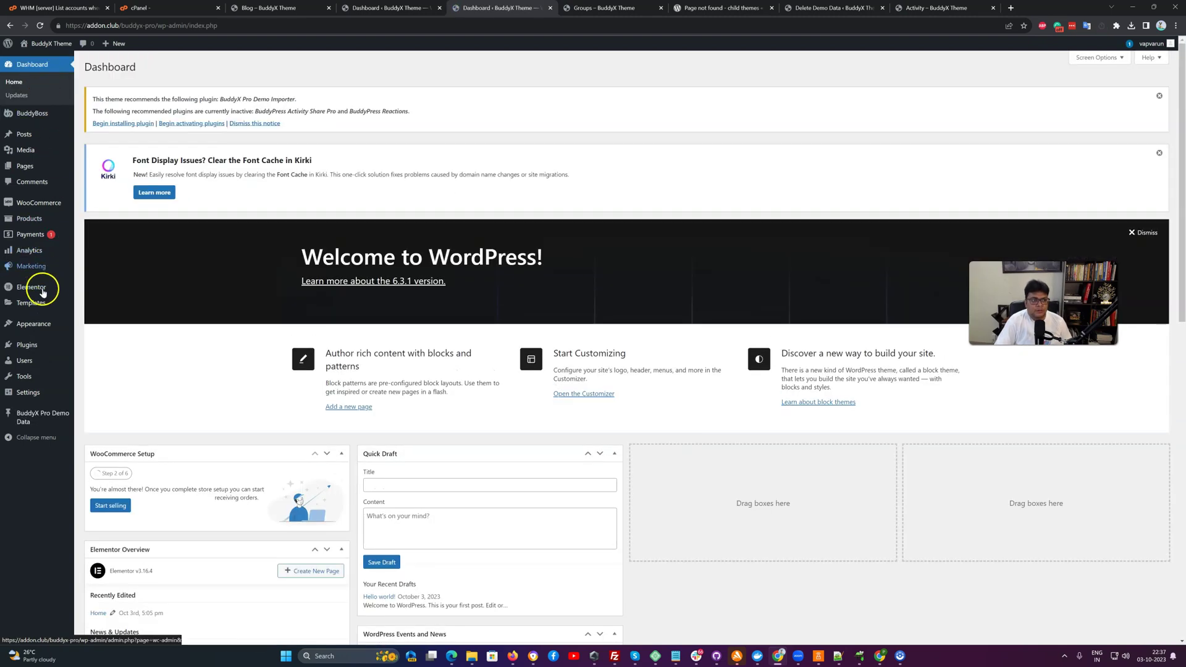
{"action": "mouse_move", "coordinate": [34, 324]}
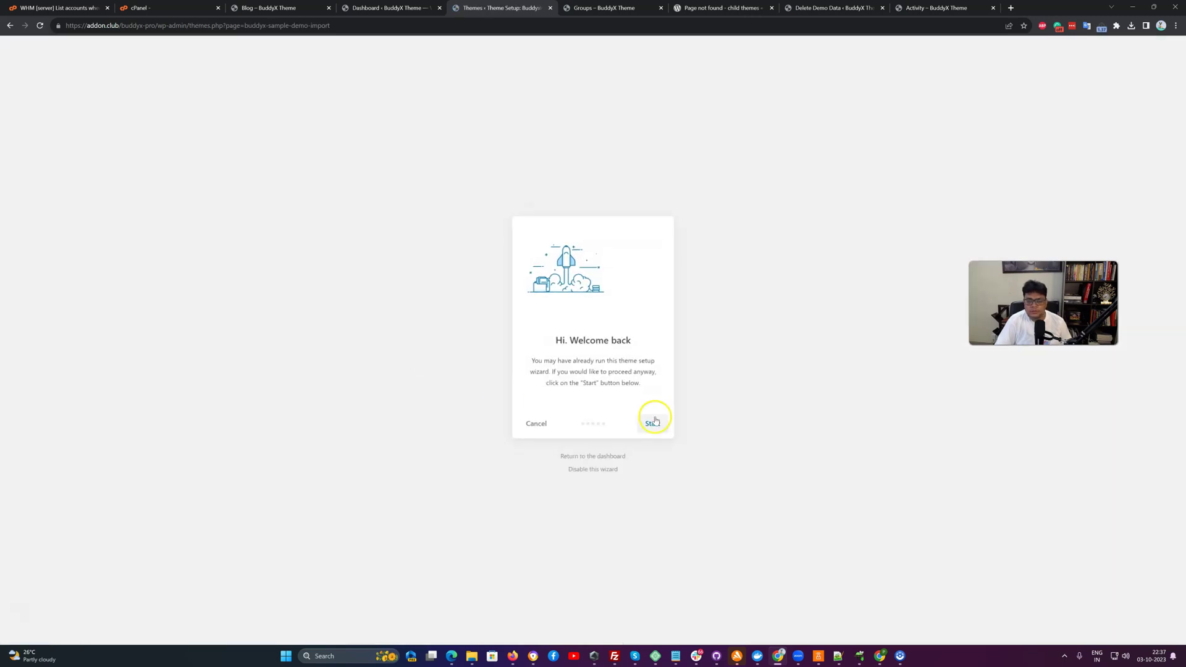
Step: Restart the wizard, browse the import demo list without changing it, then return to the dashboard
{"action": "left_click", "coordinate": [656, 426]}
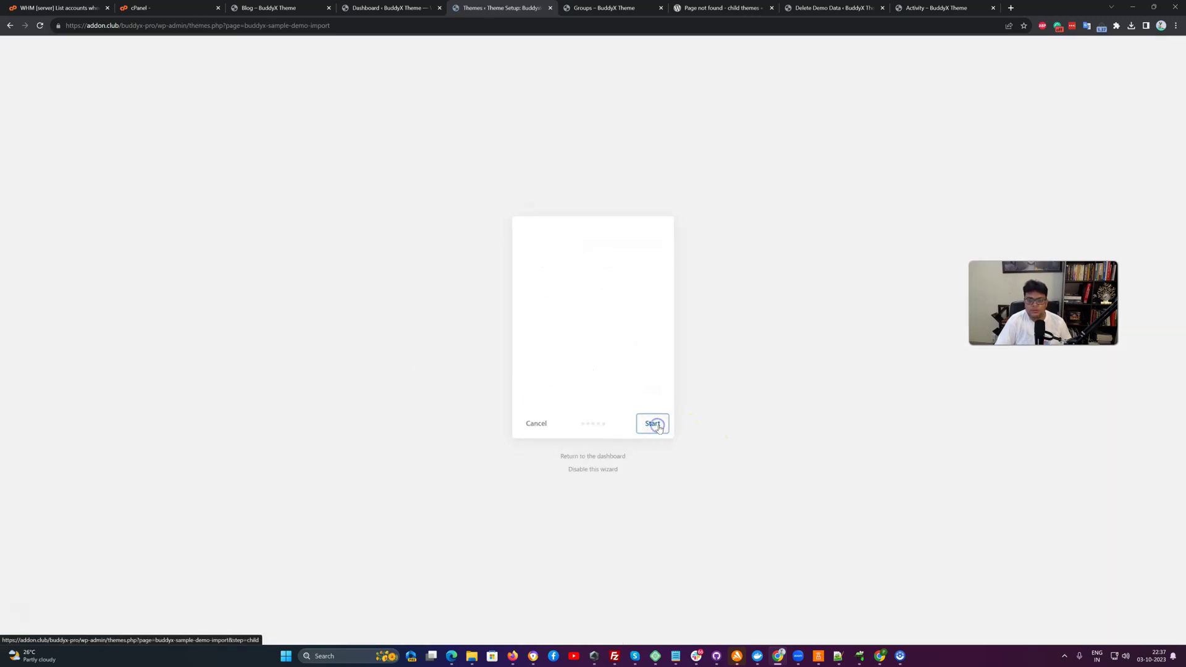
{"action": "left_click", "coordinate": [624, 396]}
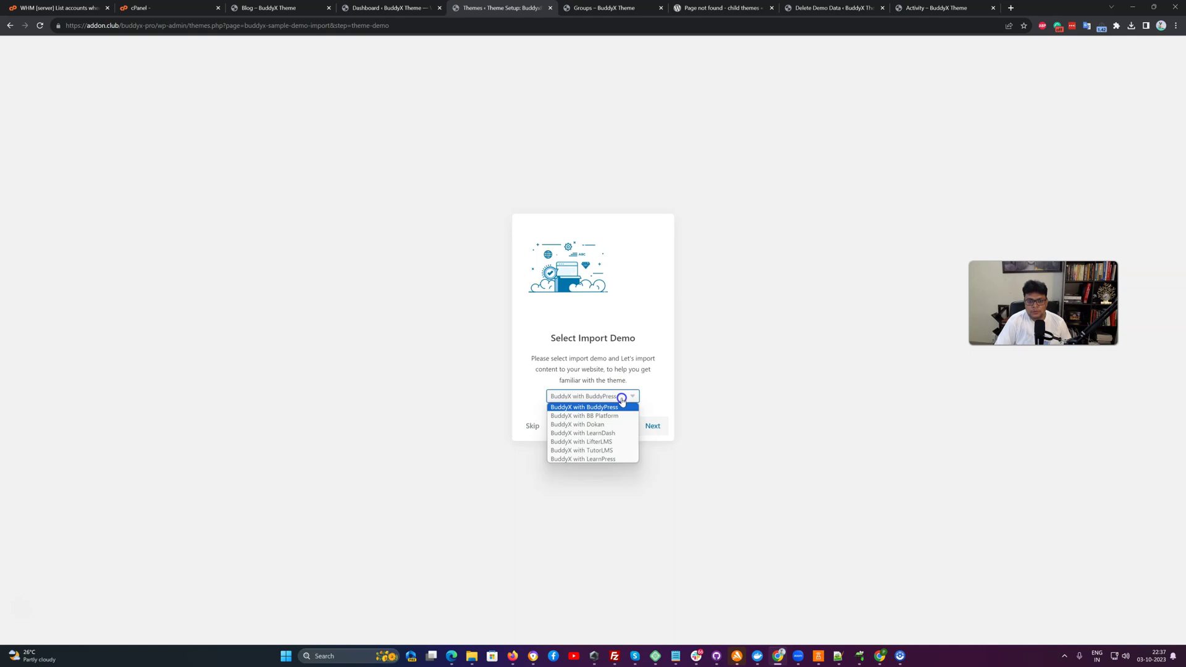
{"action": "left_click", "coordinate": [617, 442]}
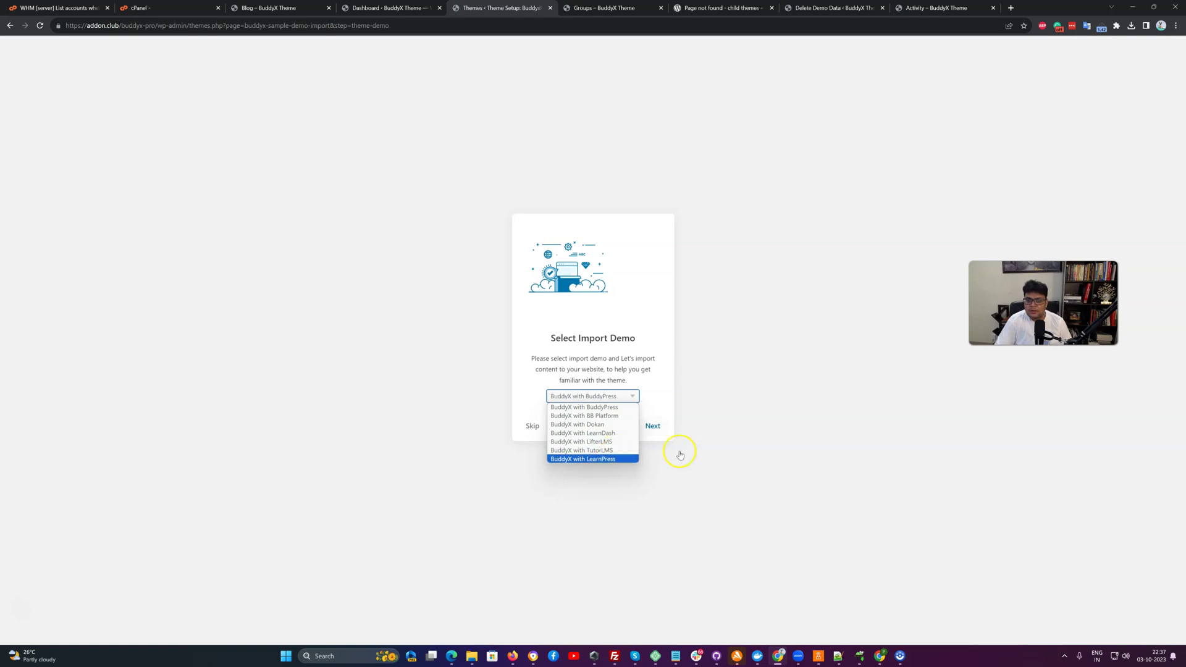
{"action": "left_click", "coordinate": [785, 420]}
{"action": "left_click", "coordinate": [602, 459]}
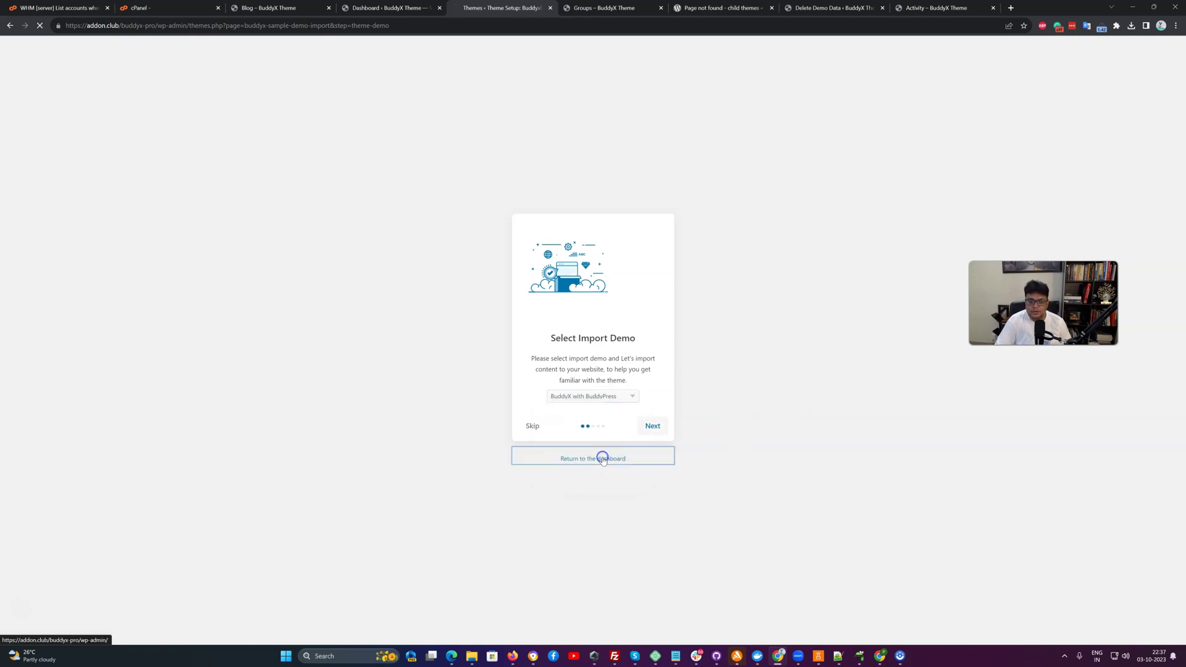